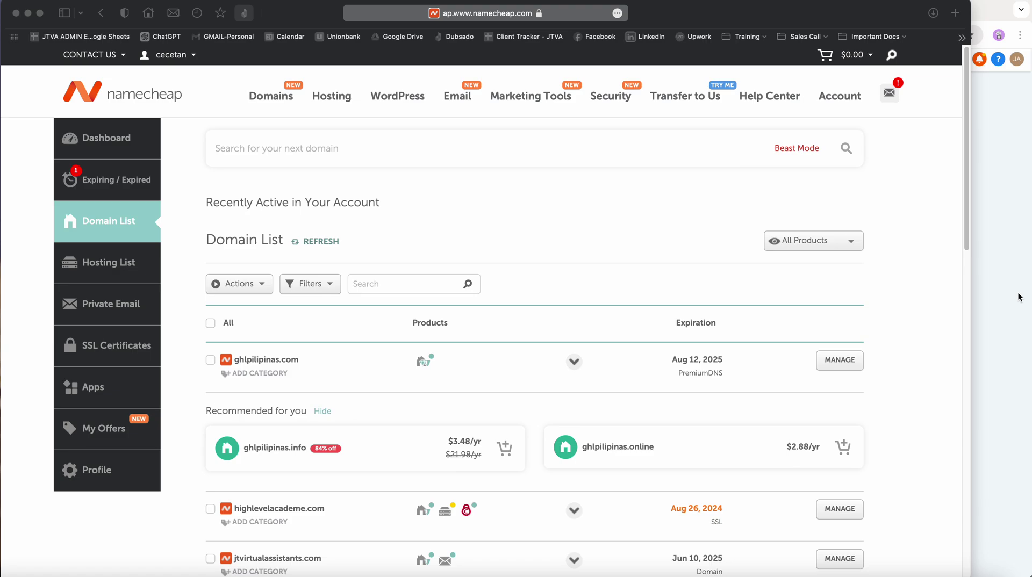
Step: Bring the empty HighLevel Settings > Domains page forward beside the Namecheap domain list
{"action": "left_click", "coordinate": [1019, 297]}
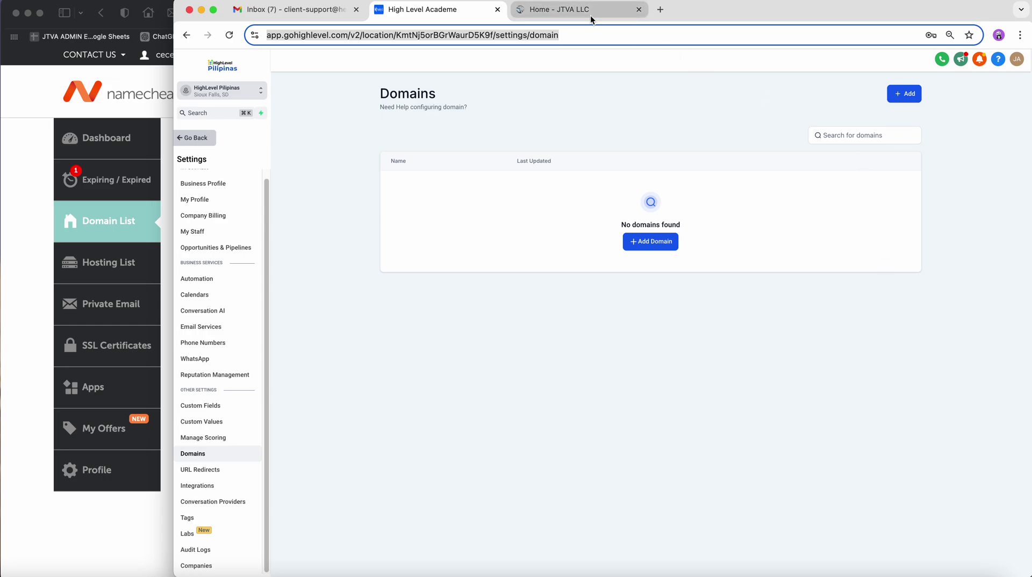
Step: Search Google for 'jt virtual', open the JT Virtual Assistants LLC site, and select its address
{"action": "left_click", "coordinate": [660, 9]}
{"action": "type", "text": "jt virtual"}
{"action": "key", "text": "Return"}
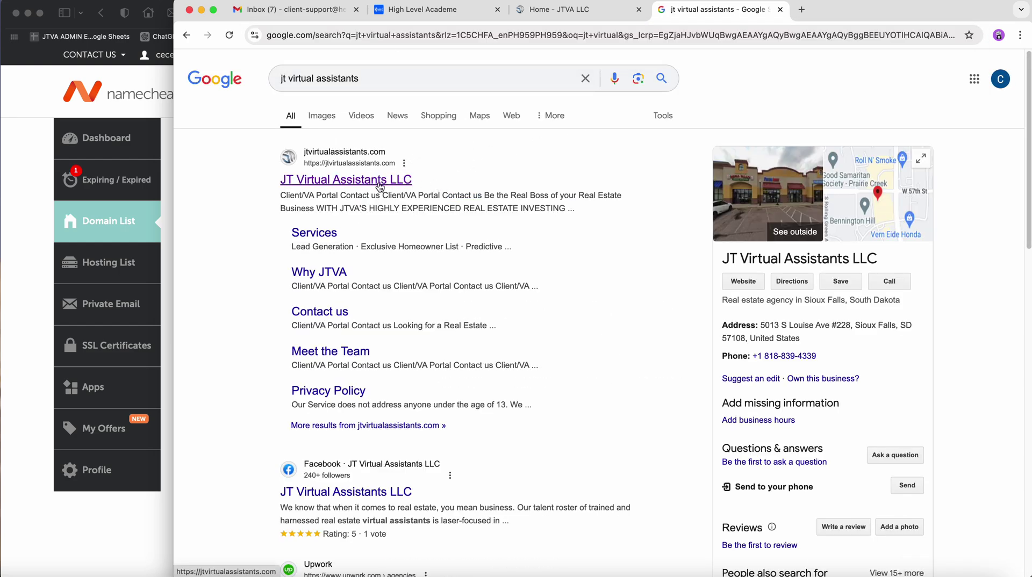
{"action": "left_click", "coordinate": [380, 186]}
{"action": "left_click", "coordinate": [368, 40]}
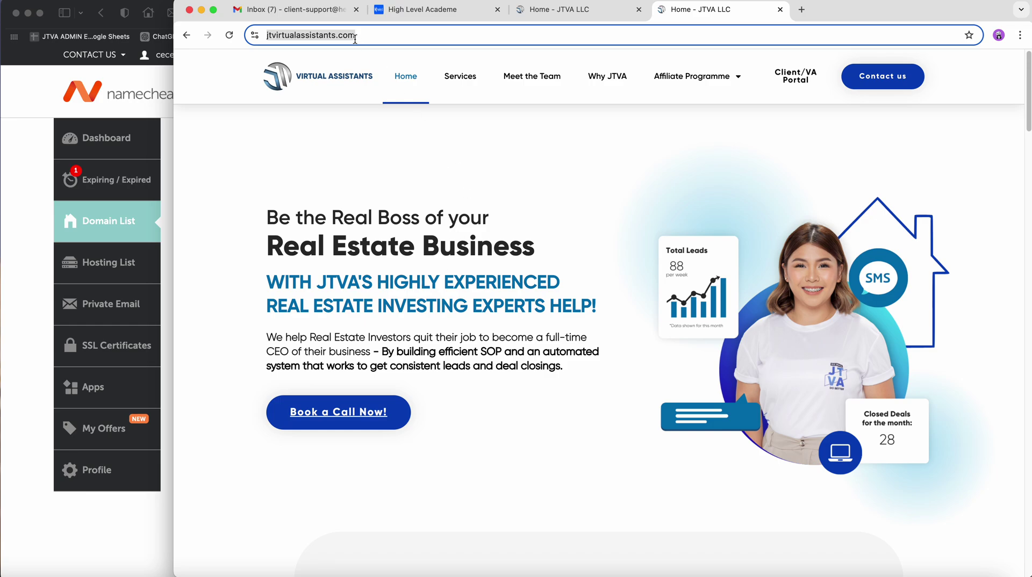
Step: From the Namecheap homepage, search the domain name anggandako to check its availability
{"action": "left_click", "coordinate": [160, 95]}
{"action": "left_click", "coordinate": [163, 96]}
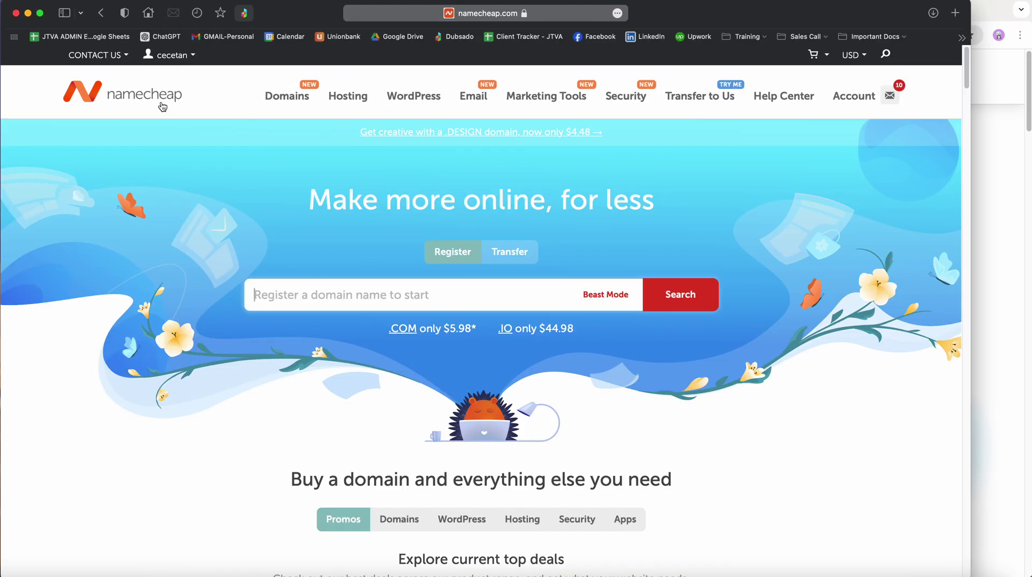
{"action": "left_click", "coordinate": [346, 299]}
{"action": "type", "text": "anggandako"}
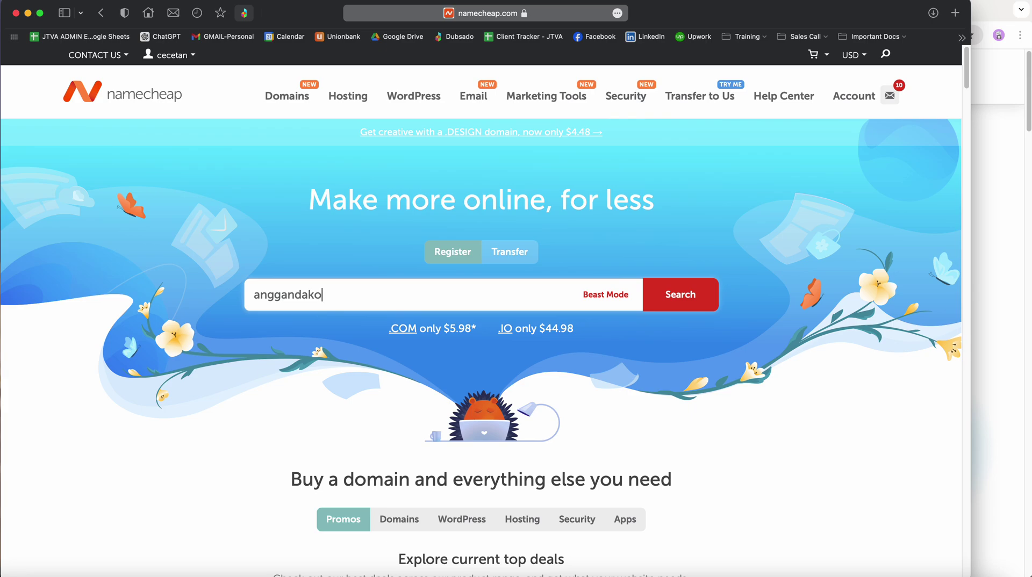
{"action": "left_click", "coordinate": [685, 302]}
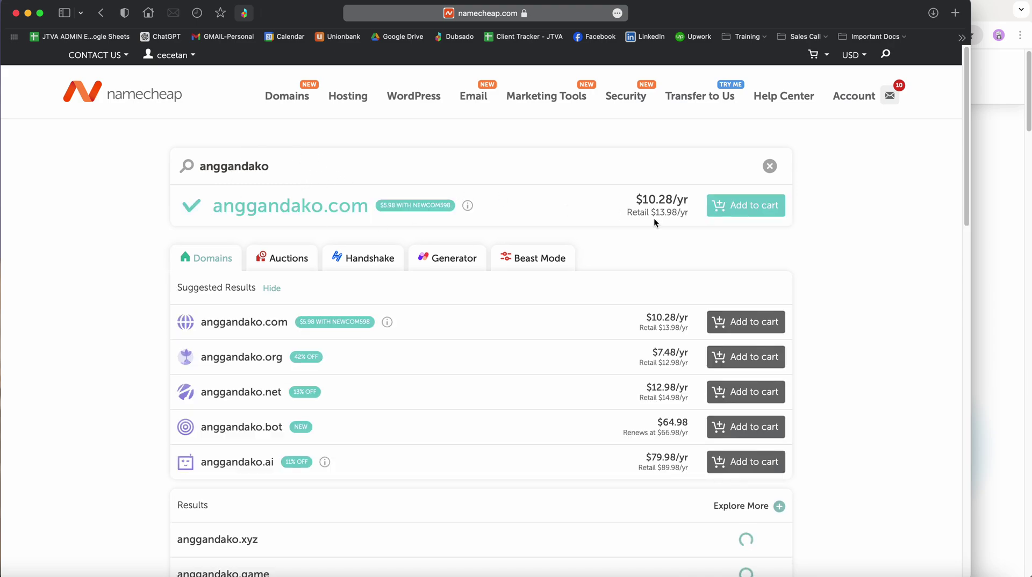
{"action": "left_click_drag", "start_coordinate": [691, 221], "coordinate": [690, 200]}
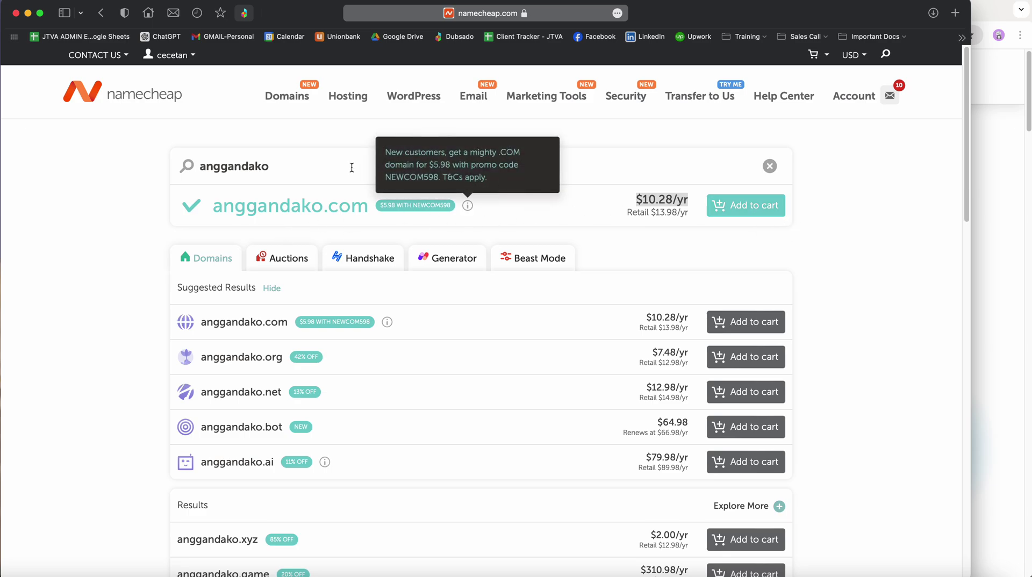
{"action": "double_click", "coordinate": [290, 166]}
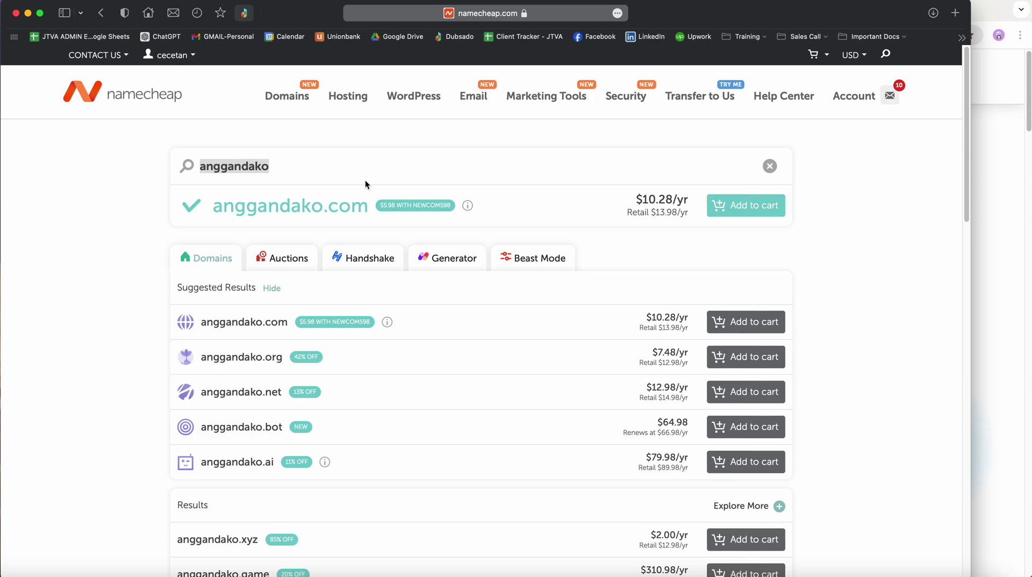
{"action": "type", "text": "jtva.com"}
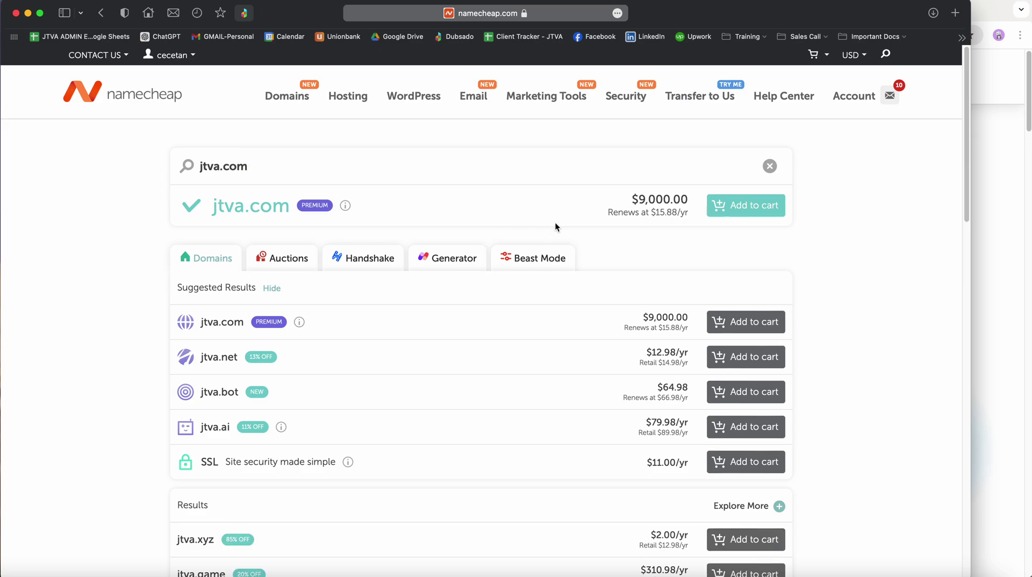
Step: Highlight the $9,000.00 premium price shown for jtva.com in the Namecheap results
{"action": "left_click_drag", "start_coordinate": [689, 200], "coordinate": [620, 199]}
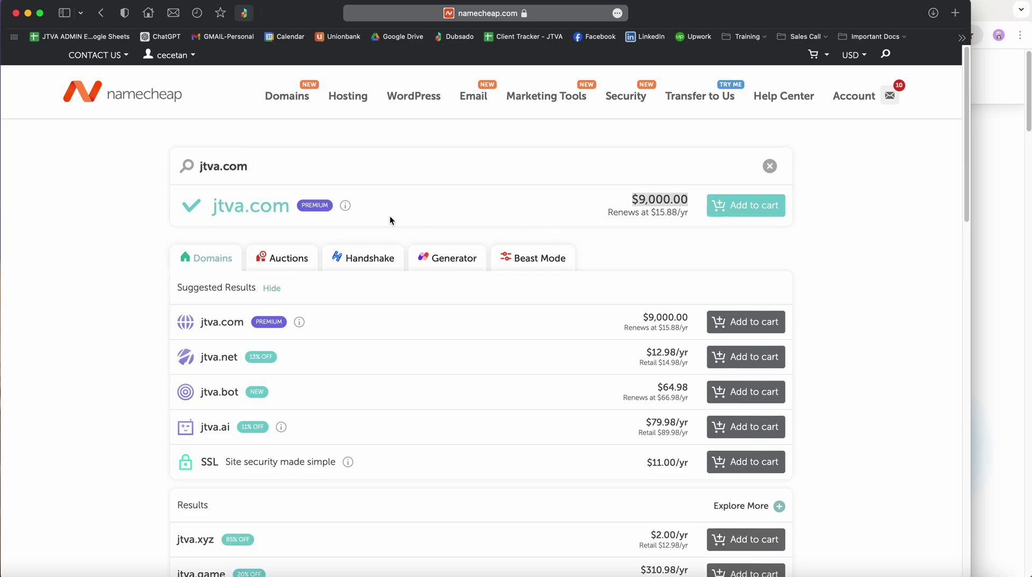
{"action": "mouse_move", "coordinate": [346, 209]}
Step: Open and close the Namecheap account menu, then bring the JTVA homepage window forward
{"action": "left_click", "coordinate": [170, 55]}
{"action": "left_click", "coordinate": [176, 95]}
{"action": "left_click", "coordinate": [1010, 144]}
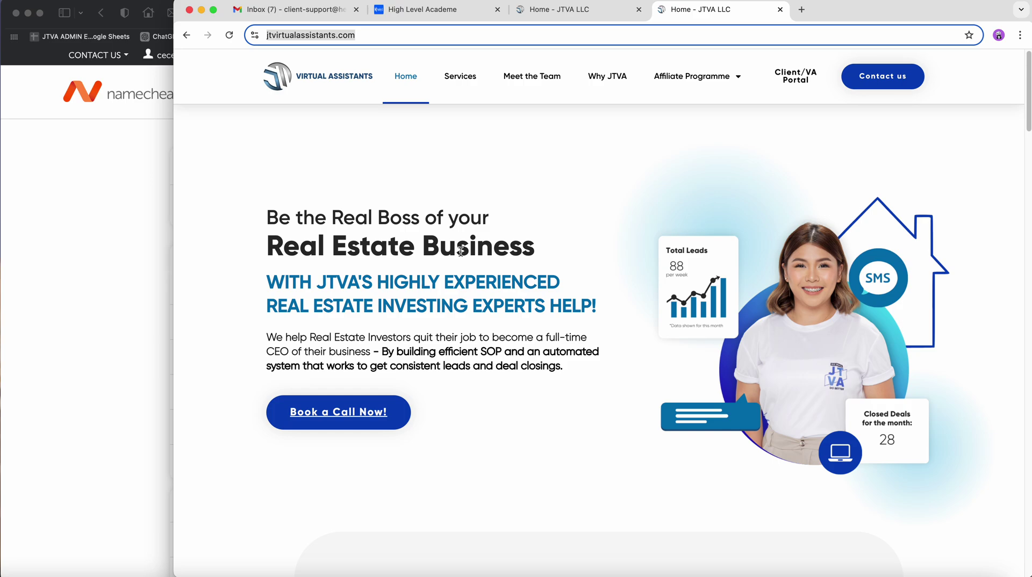
Step: Switch between the HighLevel Domains and JTVA tabs, then go back to the HighLevel Dashboard
{"action": "left_click", "coordinate": [454, 16]}
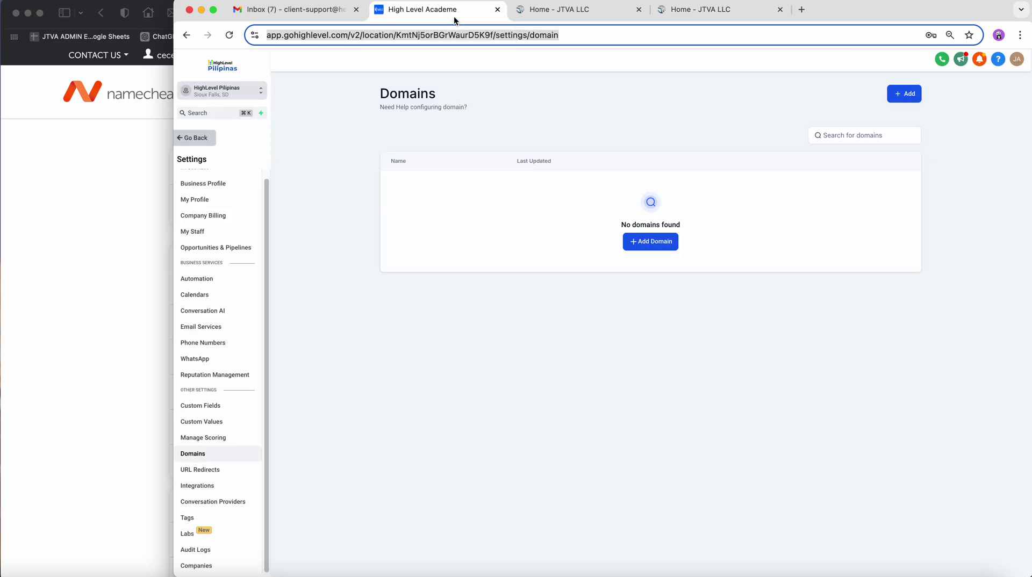
{"action": "left_click", "coordinate": [704, 12]}
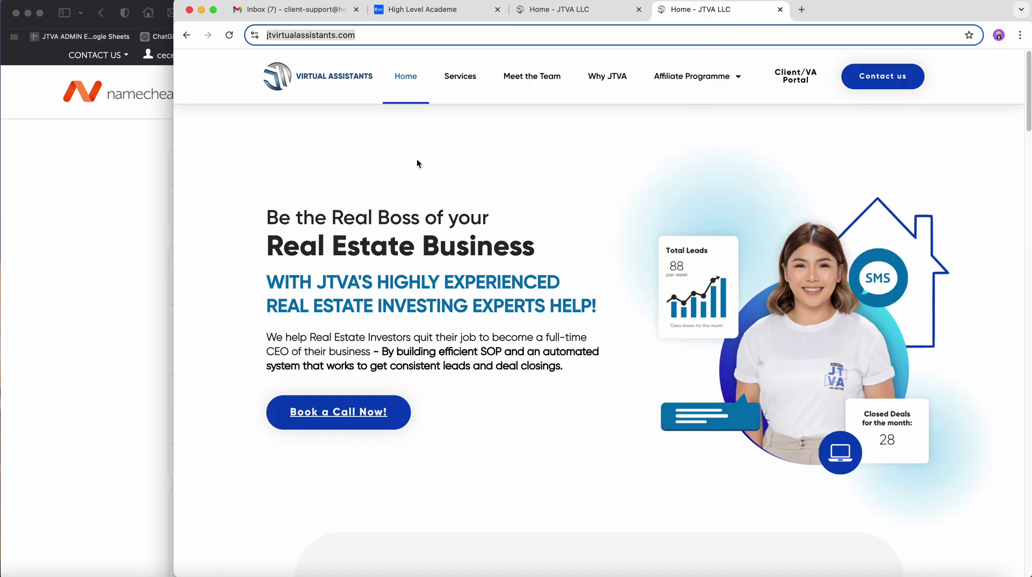
{"action": "left_click", "coordinate": [430, 9]}
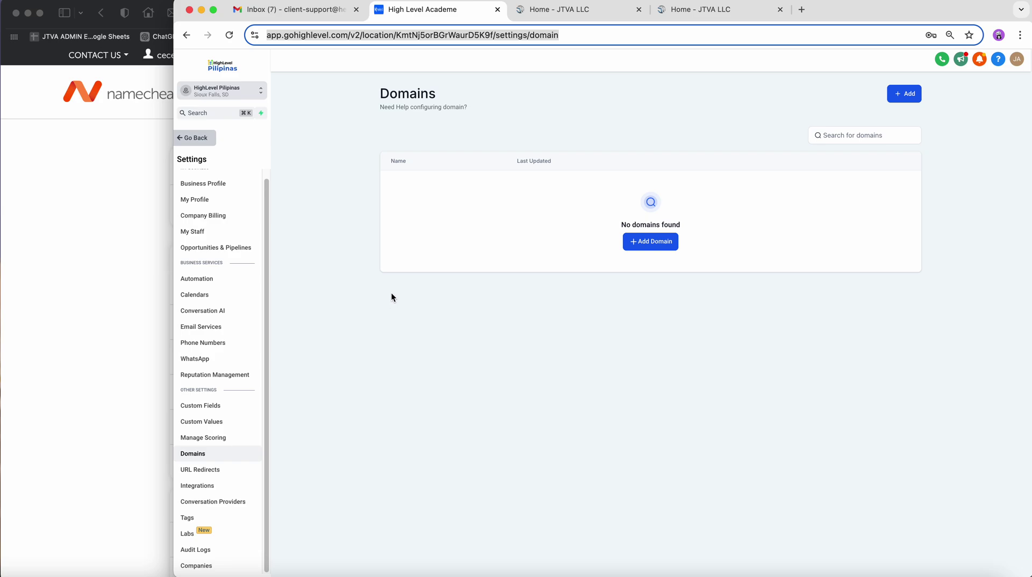
{"action": "left_click", "coordinate": [190, 139]}
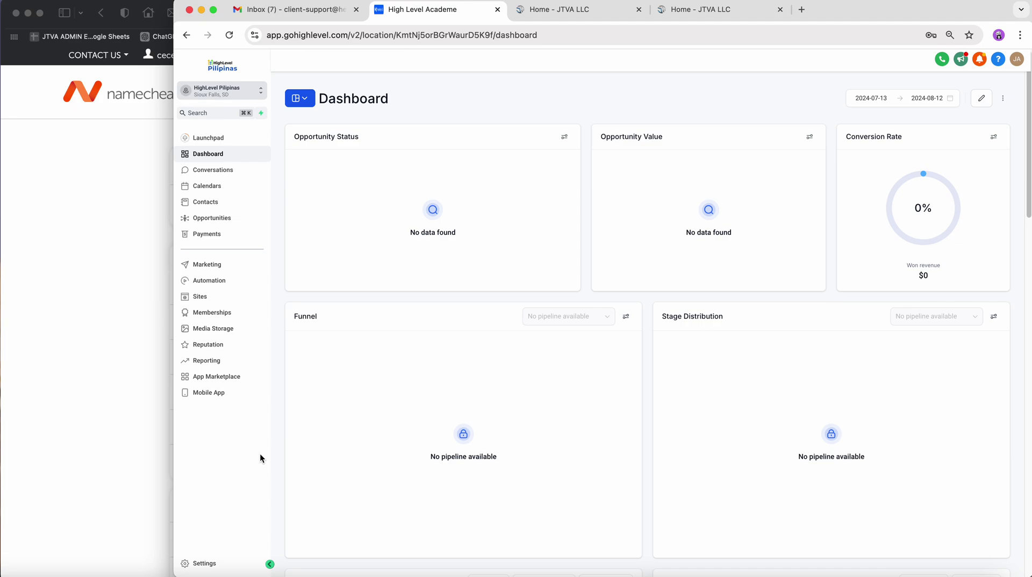
Step: Open the HighLevel Pilipinas sub-account settings, landing on its Business Profile page
{"action": "left_click_drag", "start_coordinate": [892, 18], "coordinate": [891, 20]}
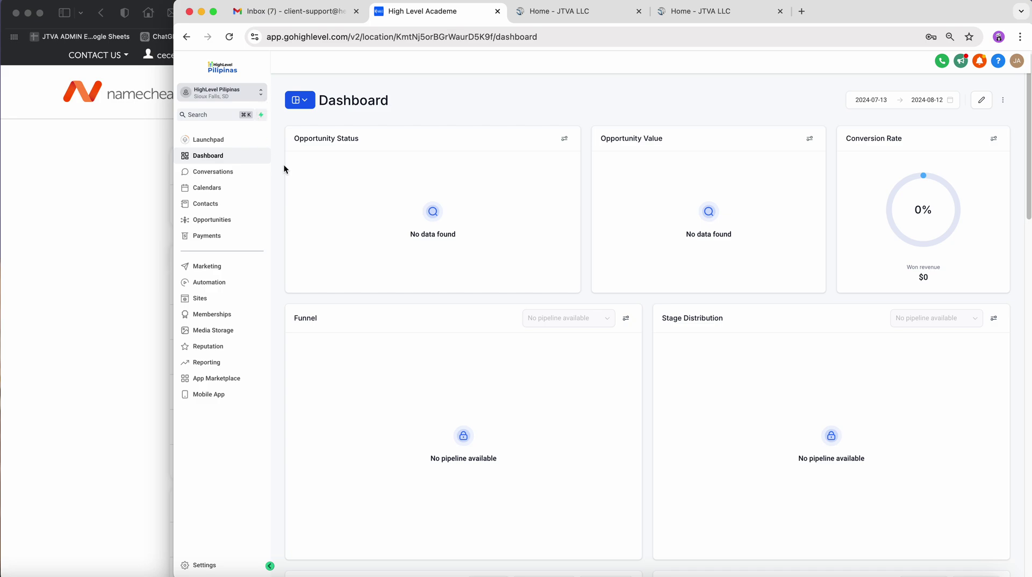
{"action": "left_click", "coordinate": [208, 568]}
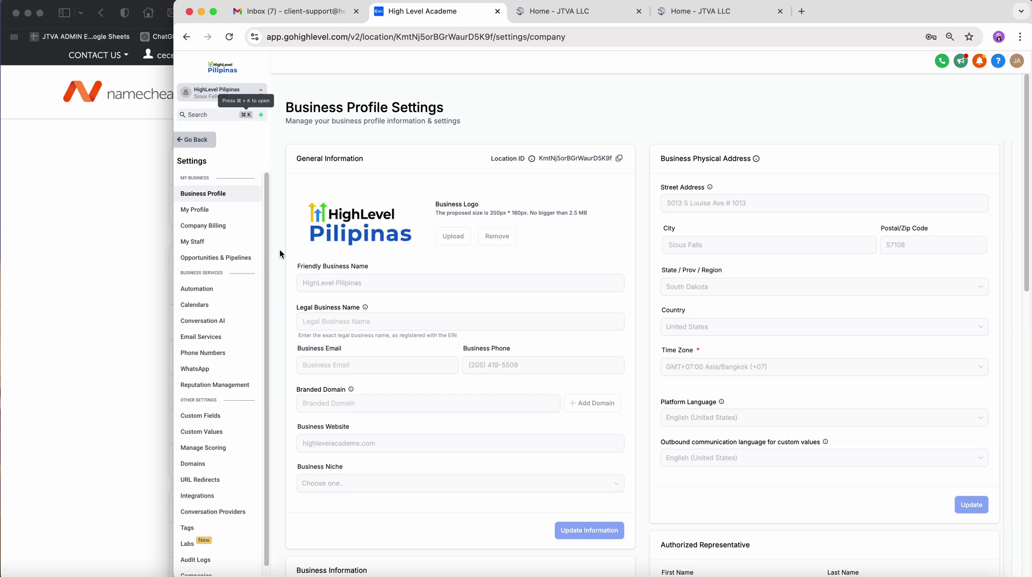
Step: Open Settings > Domains and start adding a new domain, checking Namecheap alongside
{"action": "left_click", "coordinate": [215, 465]}
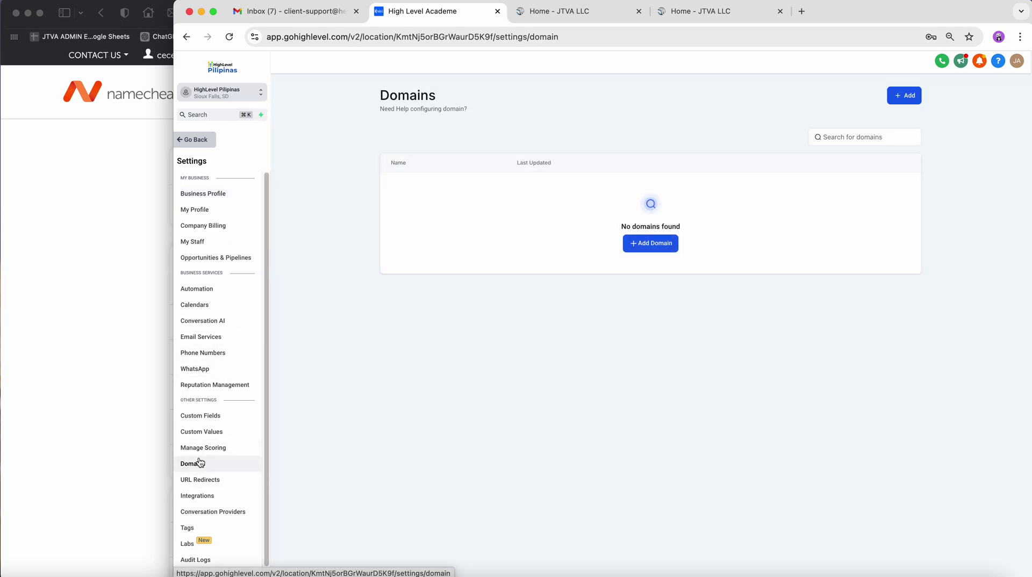
{"action": "left_click", "coordinate": [652, 246]}
{"action": "left_click", "coordinate": [544, 324]}
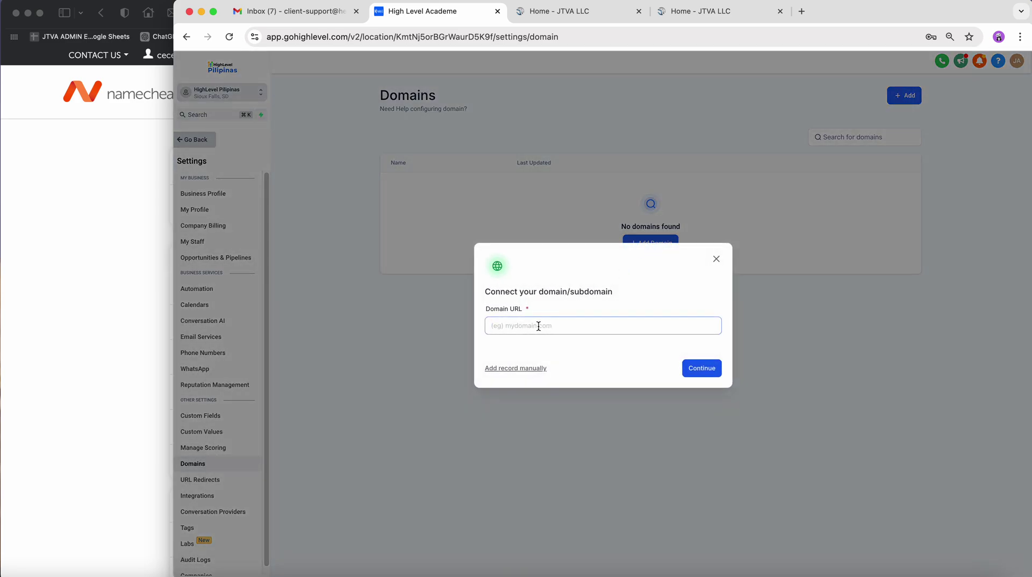
{"action": "left_click", "coordinate": [110, 228]}
{"action": "mouse_move", "coordinate": [304, 102]}
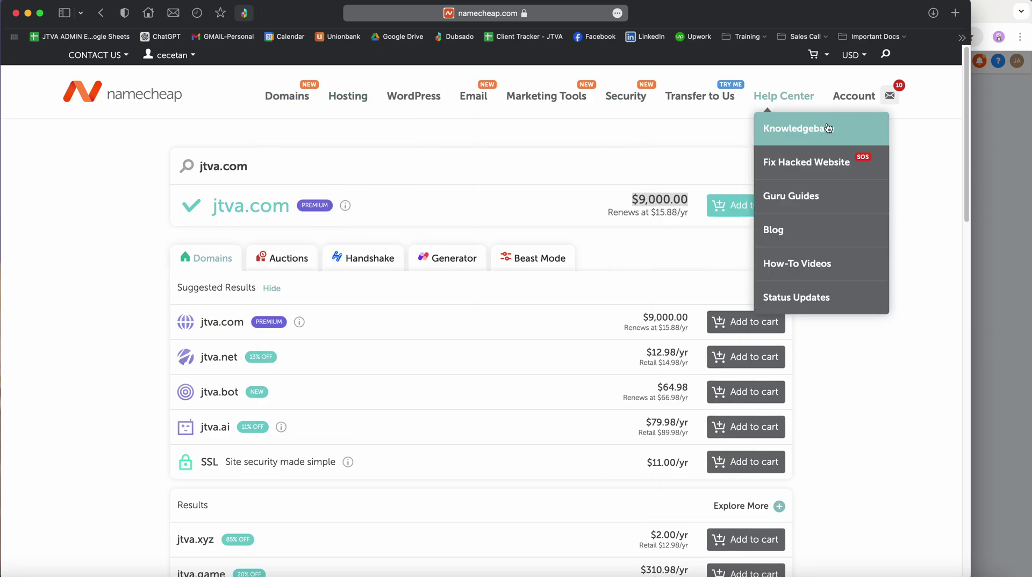
{"action": "mouse_move", "coordinate": [862, 109]}
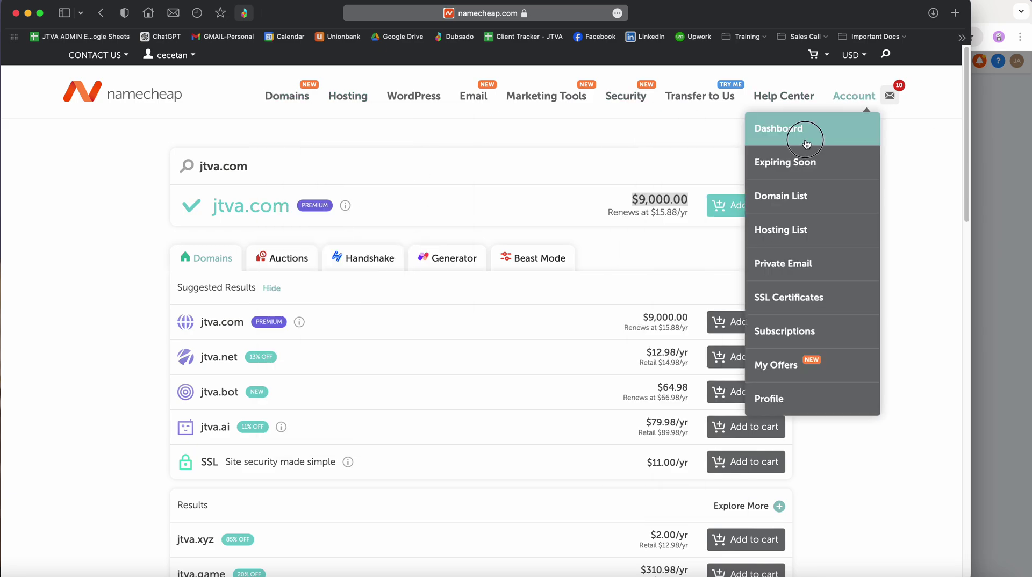
{"action": "key", "text": "super+Tab"}
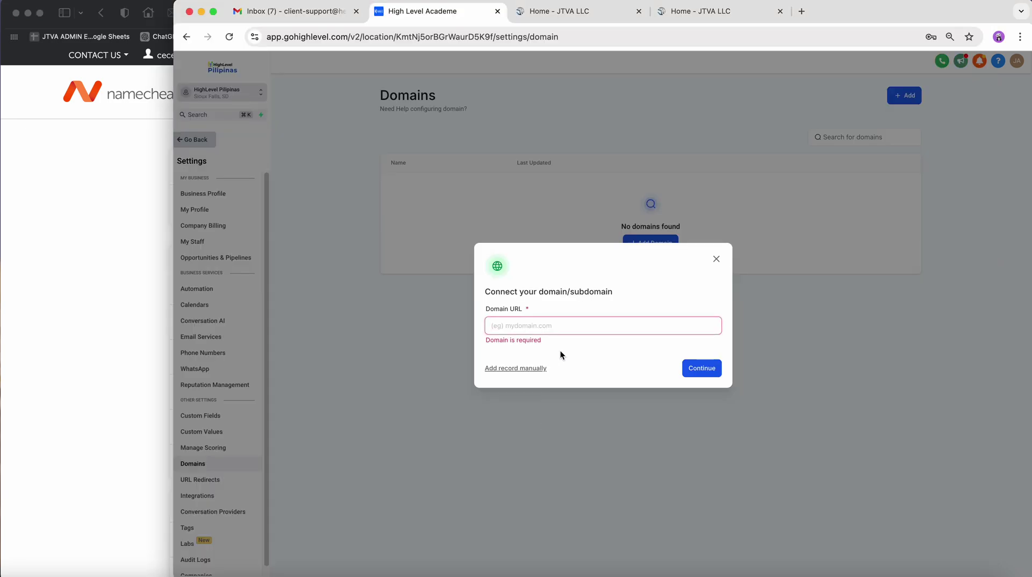
Step: Enter app.ghlpilipinas.com as the Domain URL, pasting the root domain from Namecheap, and continue
{"action": "type", "text": "app."}
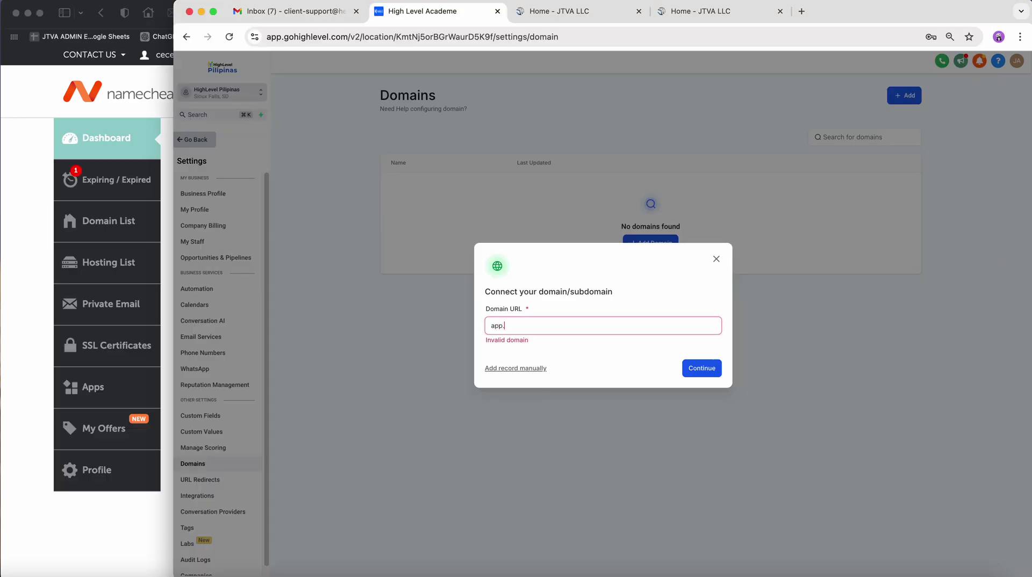
{"action": "type", "text": "ghl"}
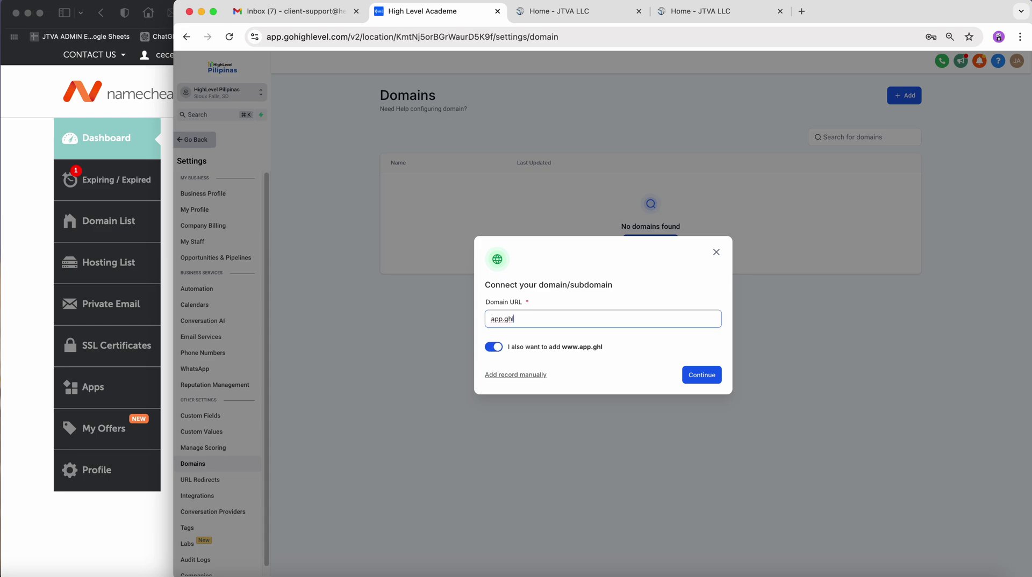
{"action": "key", "text": "super+Tab"}
{"action": "scroll", "coordinate": [344, 355], "scroll_direction": "down", "scroll_amount": 3}
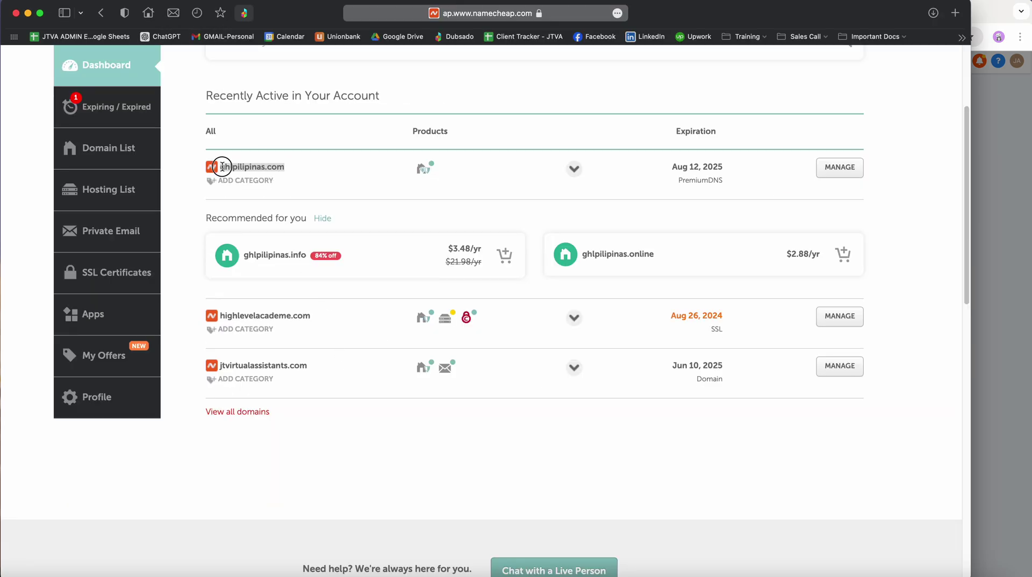
{"action": "key", "text": "super+Tab"}
{"action": "key", "text": "super+a"}
{"action": "type", "text": "ghlpilipinas.com"}
{"action": "key", "text": "super+Left"}
{"action": "type", "text": "app."}
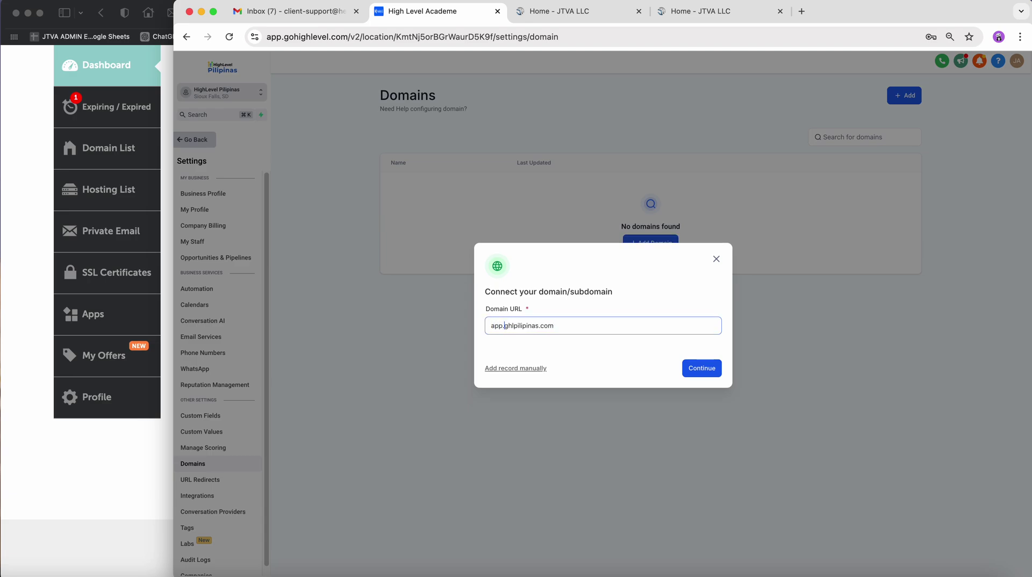
{"action": "key", "text": "super+a"}
{"action": "left_click", "coordinate": [583, 320]}
{"action": "left_click", "coordinate": [712, 371]}
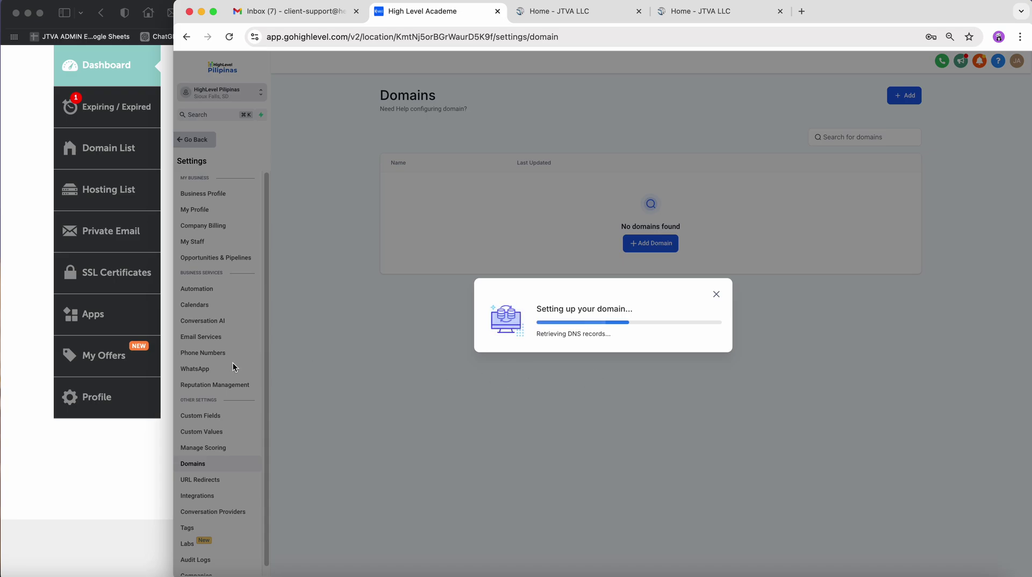
Step: Check the Namecheap dashboard, then return to HighLevel's manual DNS records listing the app CNAME
{"action": "left_click", "coordinate": [167, 371]}
{"action": "scroll", "coordinate": [432, 329], "scroll_direction": "up", "scroll_amount": 3}
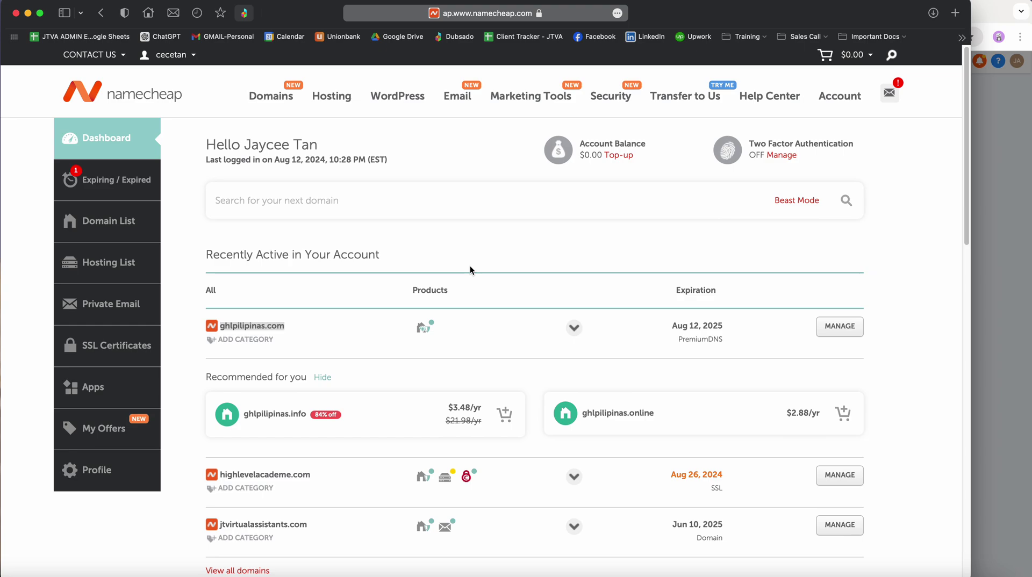
{"action": "left_click", "coordinate": [990, 288]}
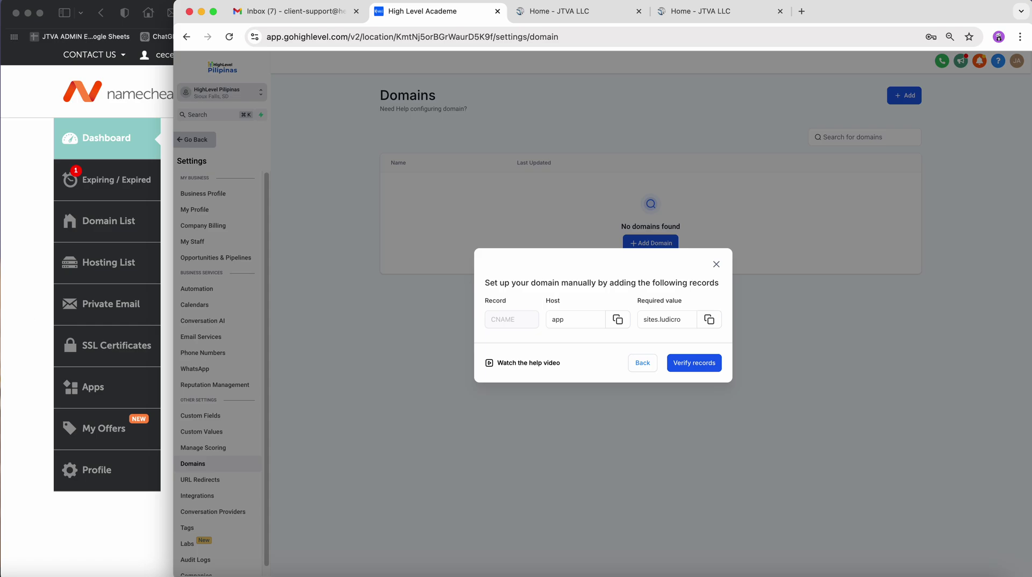
{"action": "left_click", "coordinate": [143, 242]}
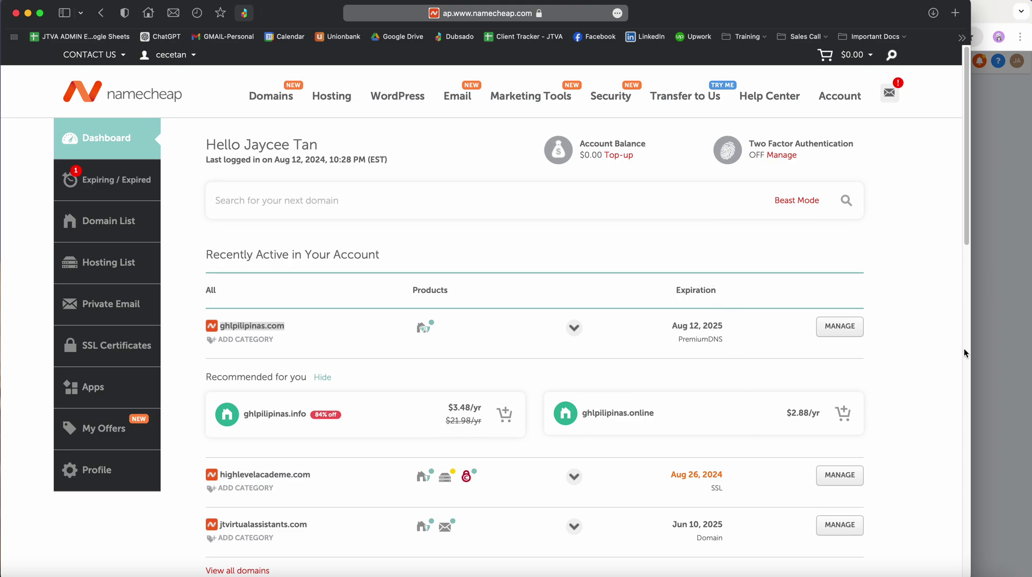
{"action": "left_click", "coordinate": [980, 327]}
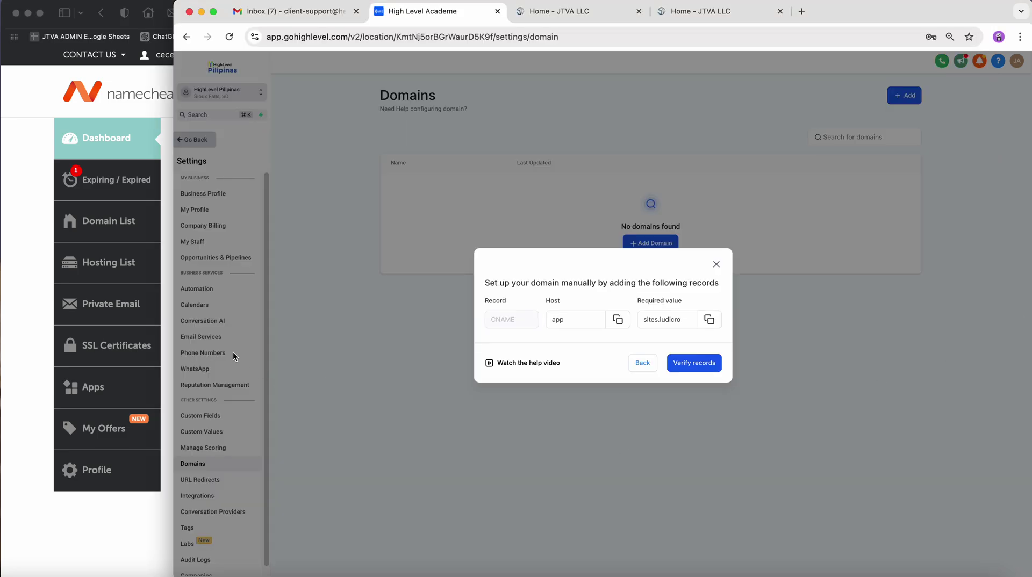
Step: Open Namecheap's Domain List and select the ghlpilipinas.com domain name text
{"action": "left_click", "coordinate": [43, 253]}
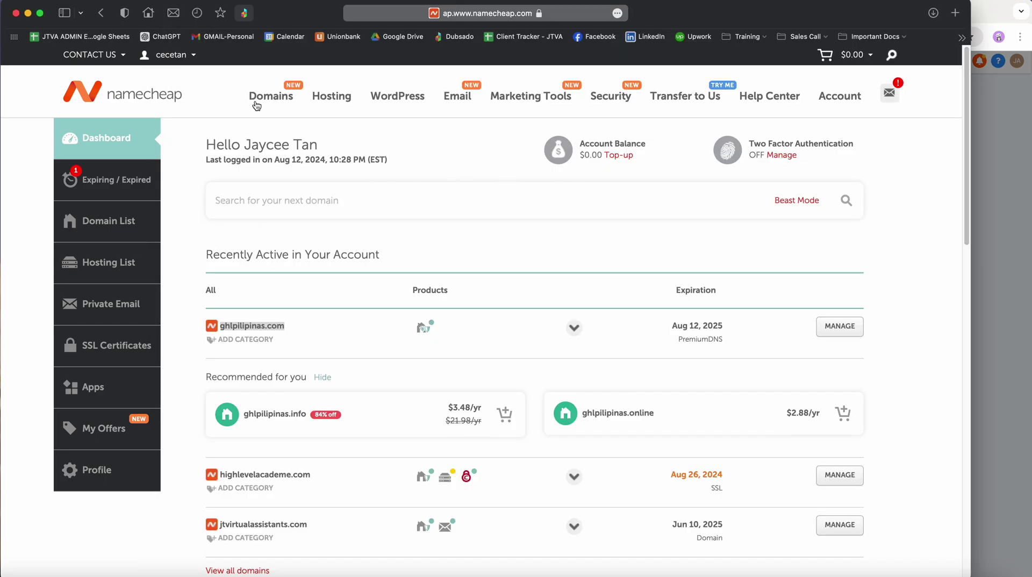
{"action": "mouse_move", "coordinate": [894, 95]}
{"action": "left_click", "coordinate": [119, 223]}
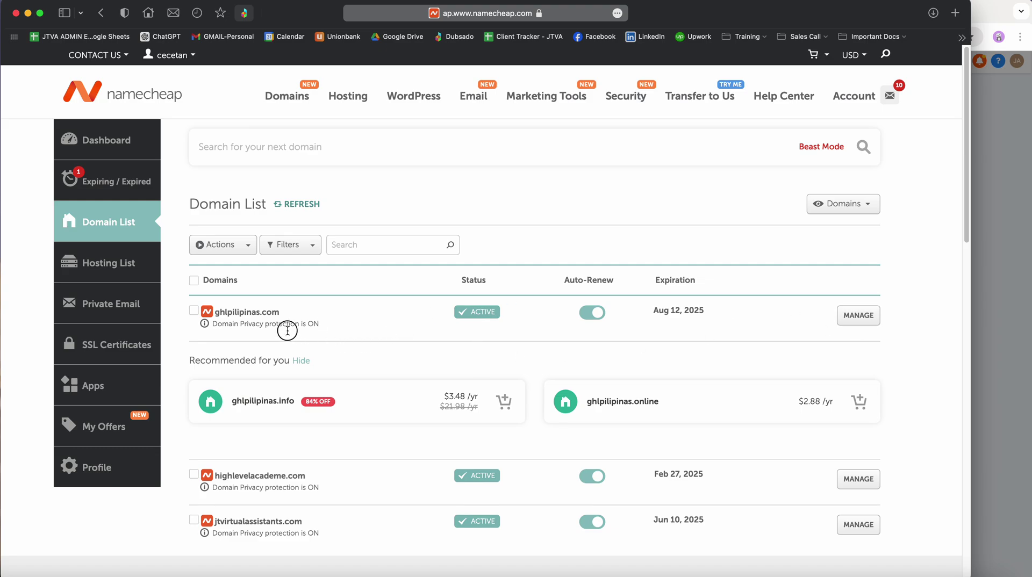
{"action": "triple_click", "coordinate": [272, 312]}
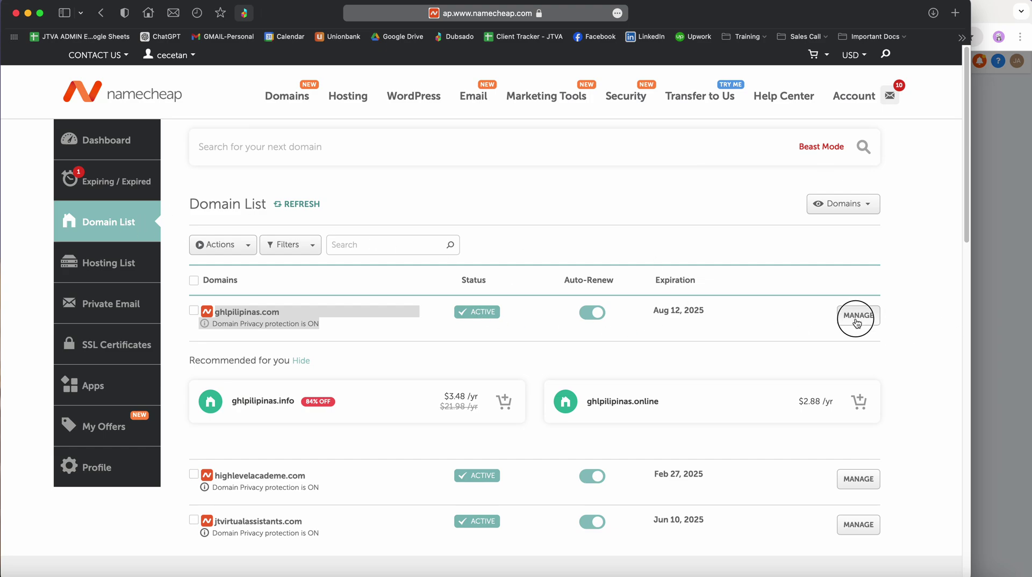
Step: Open the Advanced DNS page for ghlpilipinas.com from Namecheap's domain list
{"action": "left_click", "coordinate": [856, 318]}
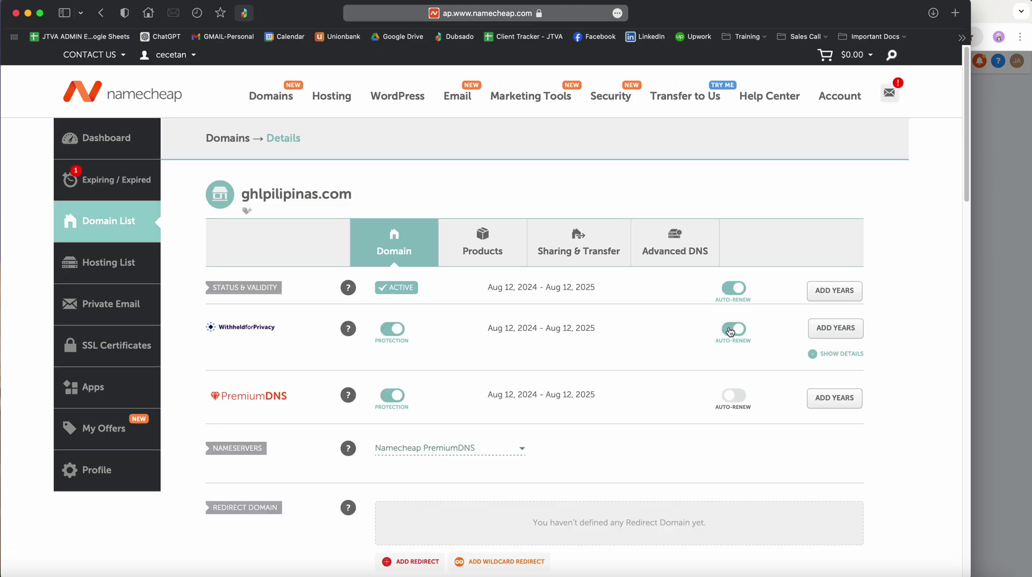
{"action": "scroll", "coordinate": [517, 308], "scroll_direction": "down", "scroll_amount": 1}
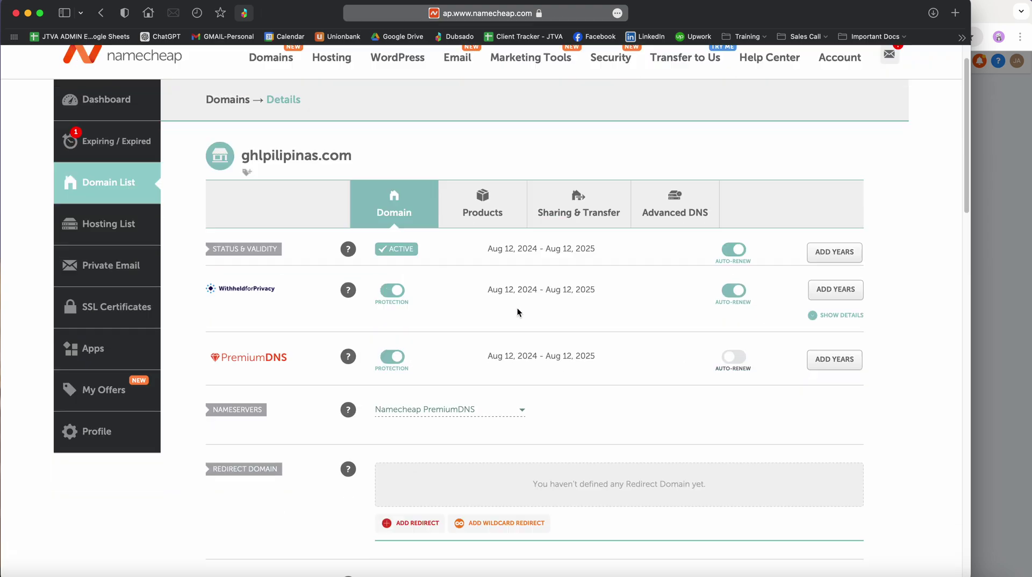
{"action": "left_click", "coordinate": [674, 225]}
Step: Read HighLevel's manual-setup instructions and copy the required host value app
{"action": "left_click", "coordinate": [1011, 257]}
{"action": "left_click_drag", "start_coordinate": [526, 286], "coordinate": [592, 299]}
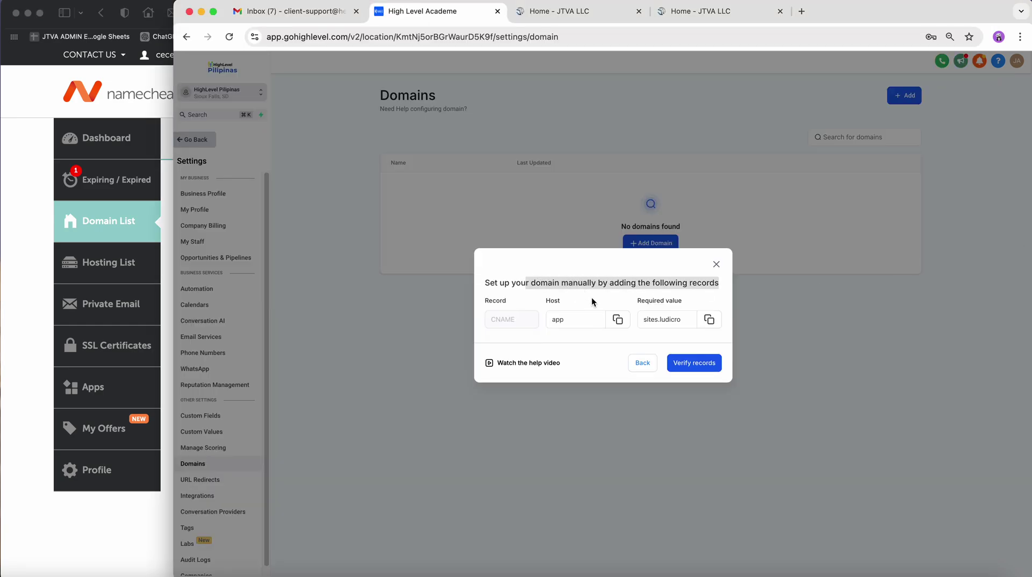
{"action": "key", "text": "super+Tab"}
{"action": "scroll", "coordinate": [492, 325], "scroll_direction": "down", "scroll_amount": 5}
{"action": "key", "text": "super+Tab"}
{"action": "left_click", "coordinate": [617, 319]}
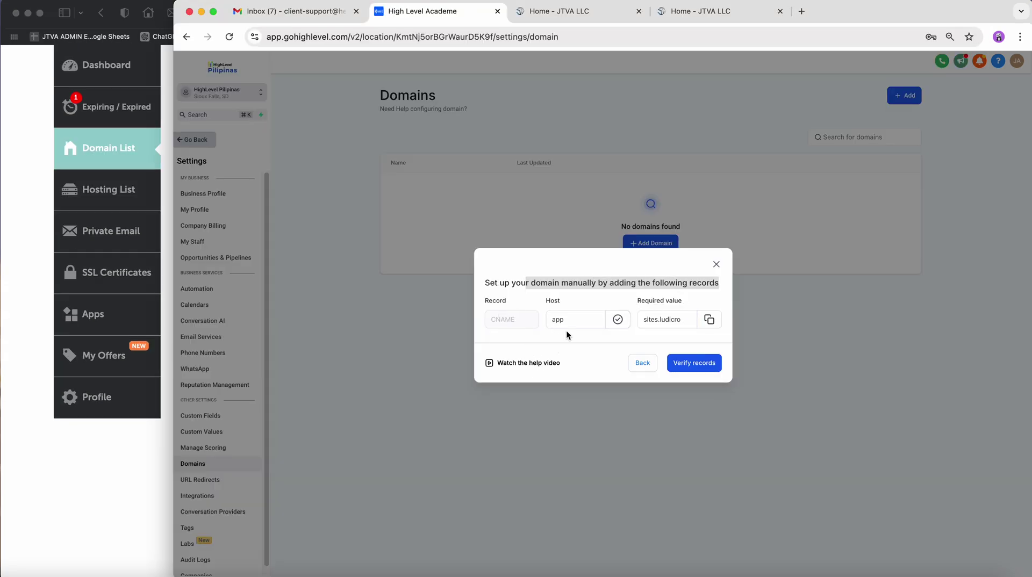
Step: Compare Namecheap's existing host records with HighLevel's required record details
{"action": "key", "text": "super+Tab"}
{"action": "scroll", "coordinate": [285, 224], "scroll_direction": "up", "scroll_amount": 1}
{"action": "key", "text": "super+Tab"}
{"action": "left_click_drag", "start_coordinate": [484, 300], "coordinate": [561, 304]}
{"action": "key", "text": "super+Tab"}
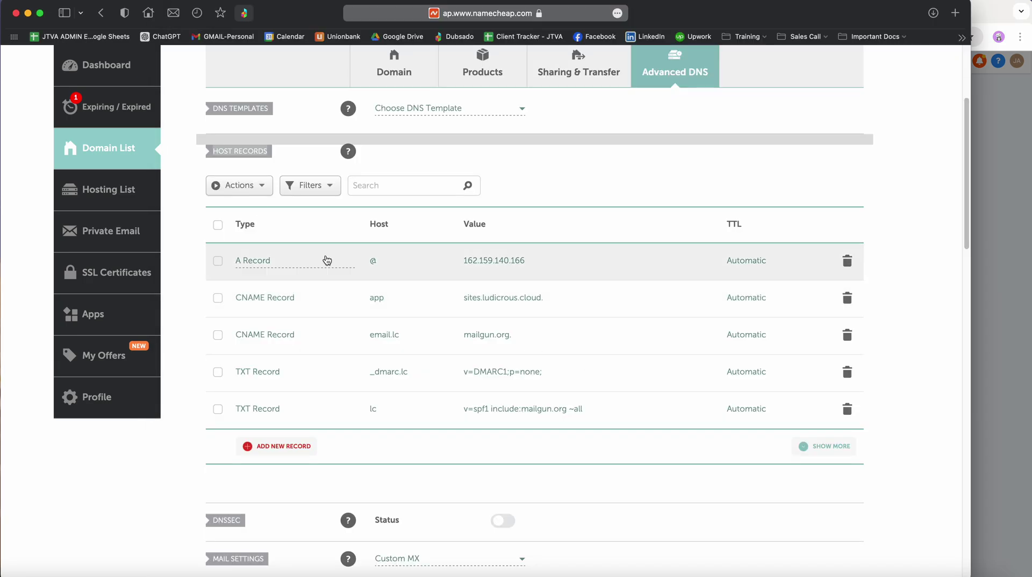
{"action": "key", "text": "super+Tab"}
{"action": "key", "text": "super+Tab"}
{"action": "key", "text": "super+Tab"}
{"action": "left_click_drag", "start_coordinate": [557, 327], "coordinate": [637, 298]}
{"action": "key", "text": "super+Tab"}
{"action": "key", "text": "super+Tab"}
{"action": "key", "text": "super+Tab"}
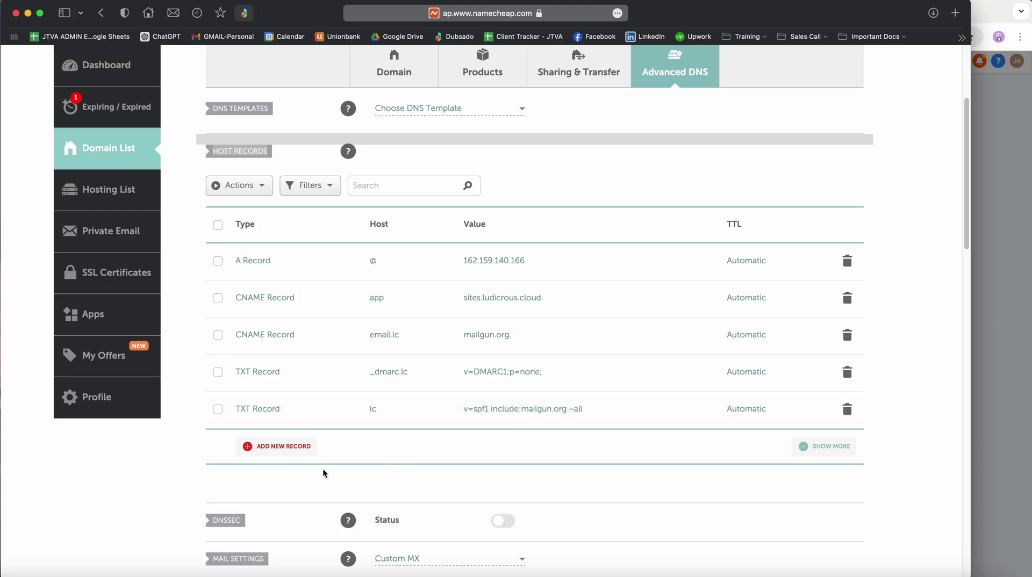
Step: Add a new host record row in Namecheap and set its type to CNAME
{"action": "left_click", "coordinate": [295, 453]}
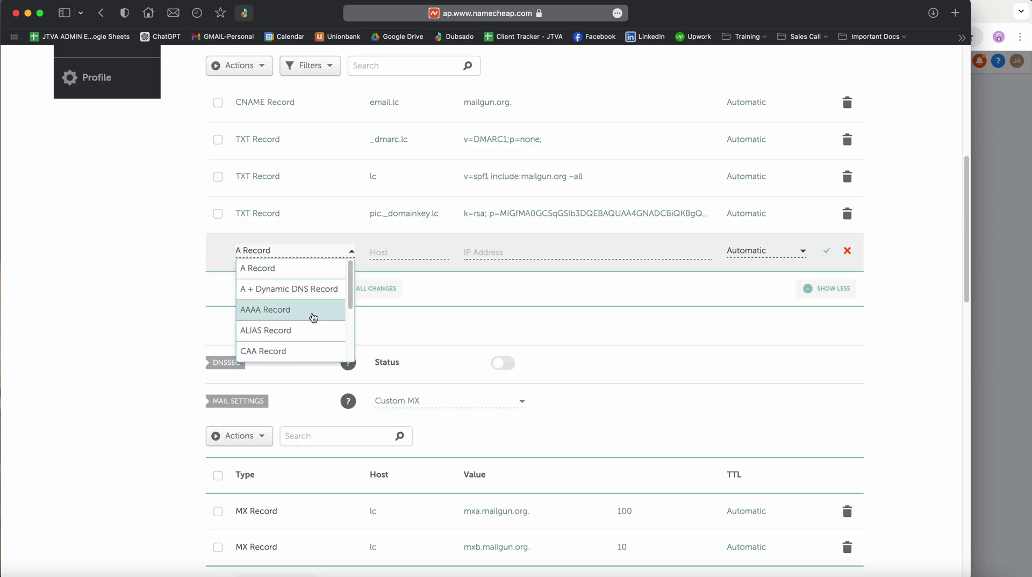
{"action": "scroll", "coordinate": [312, 317], "scroll_direction": "down", "scroll_amount": 3}
{"action": "scroll", "coordinate": [312, 302], "scroll_direction": "up", "scroll_amount": 3}
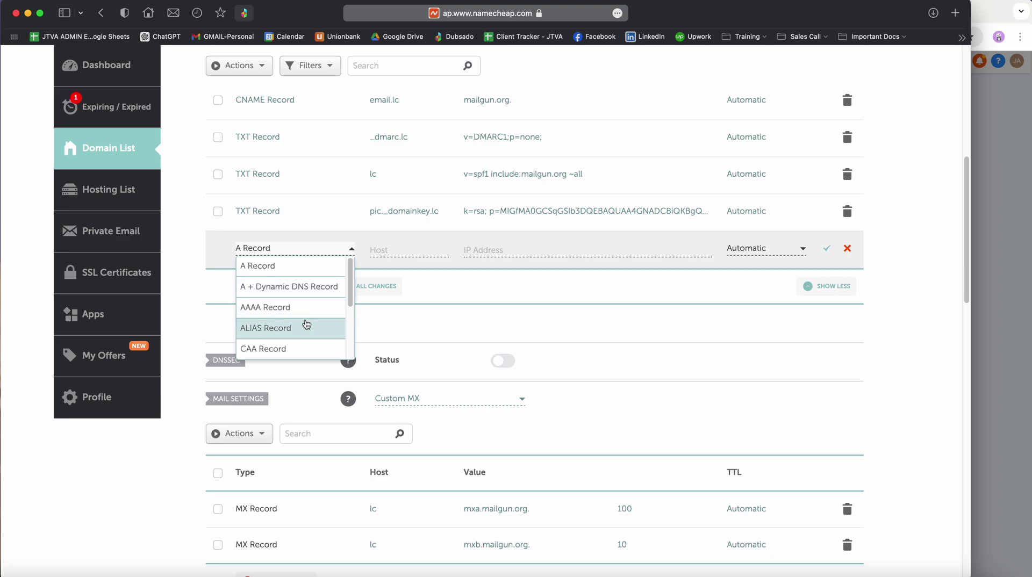
{"action": "key", "text": "super+Tab"}
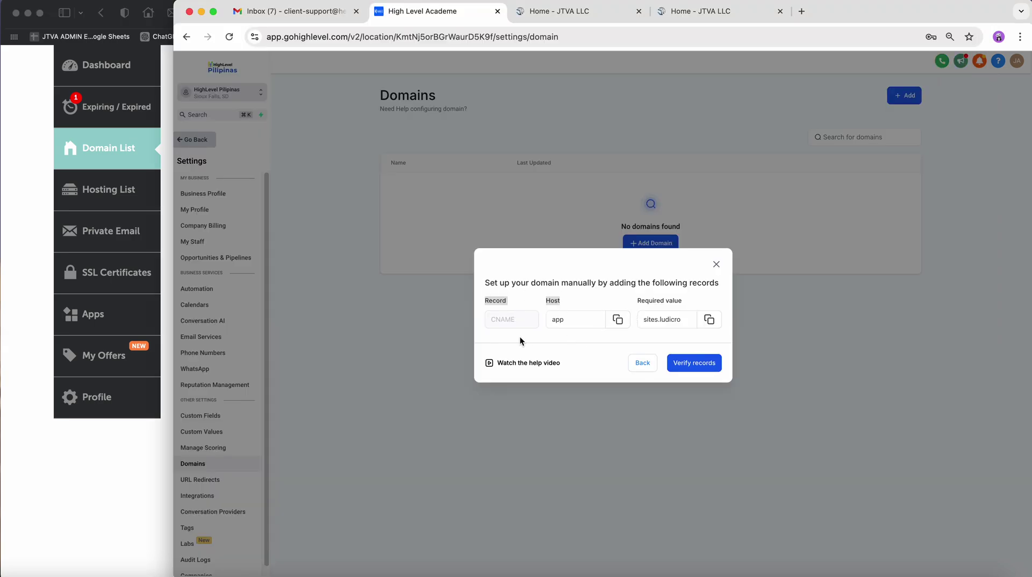
{"action": "key", "text": "super+Tab"}
{"action": "scroll", "coordinate": [290, 323], "scroll_direction": "down", "scroll_amount": 3}
{"action": "left_click", "coordinate": [269, 271]}
Step: Copy app from HighLevel and paste it as the CNAME record's Host
{"action": "key", "text": "super+Tab"}
{"action": "key", "text": "super+Tab"}
Step: Copy sites.ludicrous.cloud from HighLevel and paste it as the record's Target
{"action": "key", "text": "super+Tab"}
{"action": "left_click", "coordinate": [617, 319]}
{"action": "key", "text": "super+Tab"}
{"action": "scroll", "coordinate": [416, 322], "scroll_direction": "up", "scroll_amount": 1}
{"action": "left_click", "coordinate": [394, 435]}
{"action": "key", "text": "super+v"}
{"action": "key", "text": "super+Tab"}
{"action": "left_click", "coordinate": [706, 321]}
{"action": "key", "text": "super+Tab"}
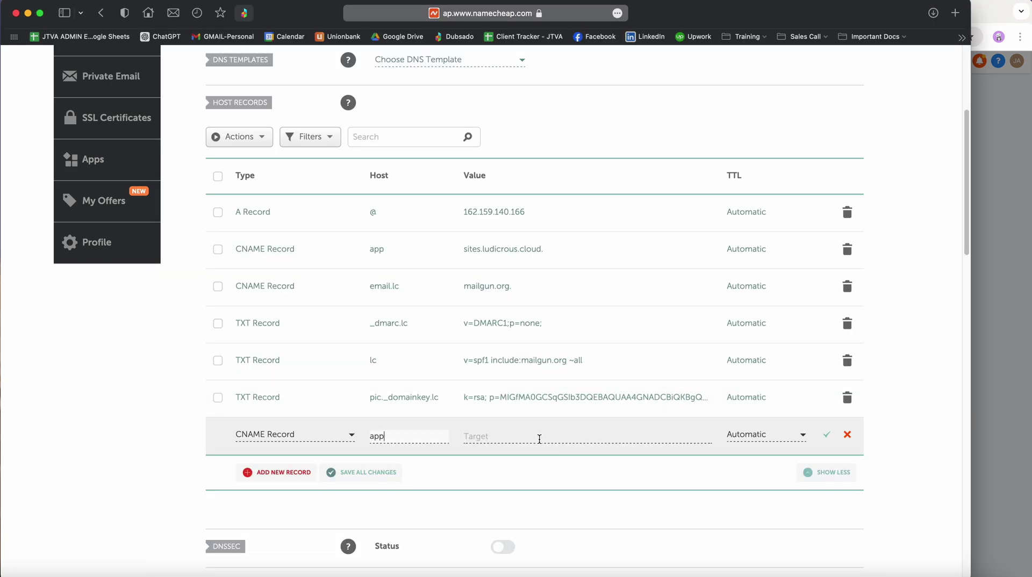
{"action": "left_click", "coordinate": [537, 437]}
{"action": "key", "text": "super+v"}
Step: Save the CNAME record and start verifying the DNS records in HighLevel
{"action": "key", "text": "super+Tab"}
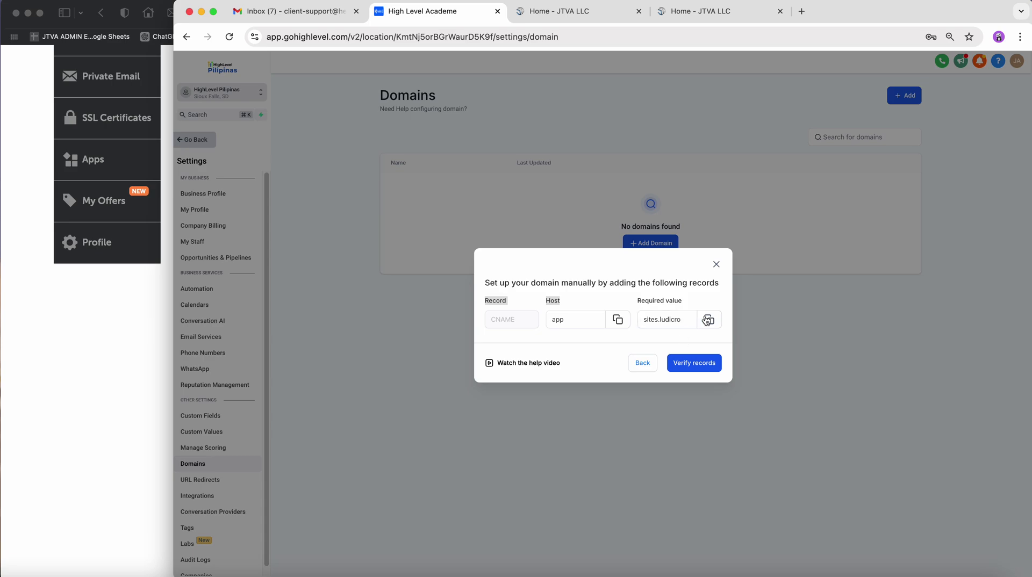
{"action": "left_click", "coordinate": [573, 327]}
{"action": "key", "text": "super+Tab"}
{"action": "left_click", "coordinate": [830, 435]}
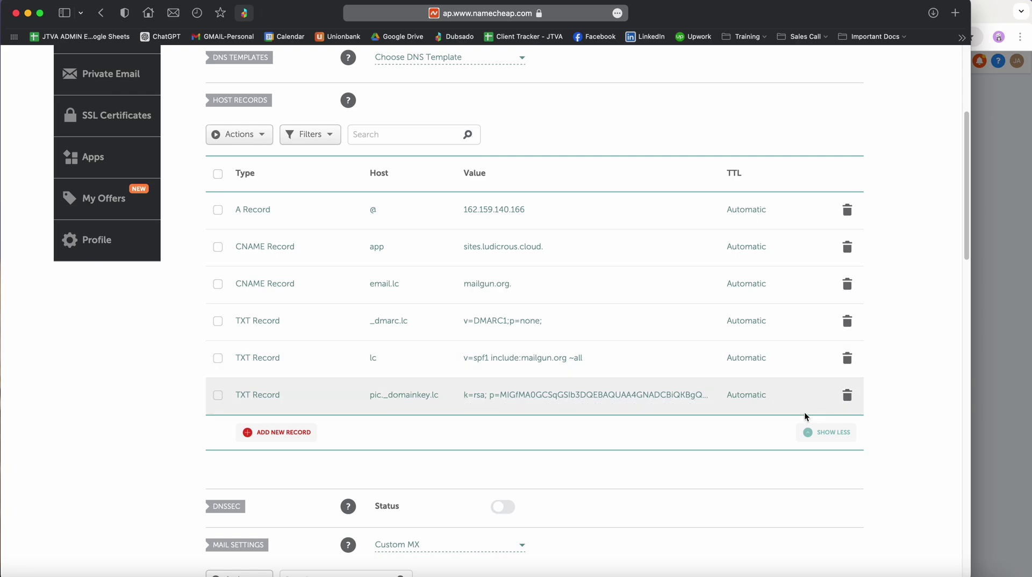
{"action": "key", "text": "super+Tab"}
{"action": "left_click", "coordinate": [680, 371]}
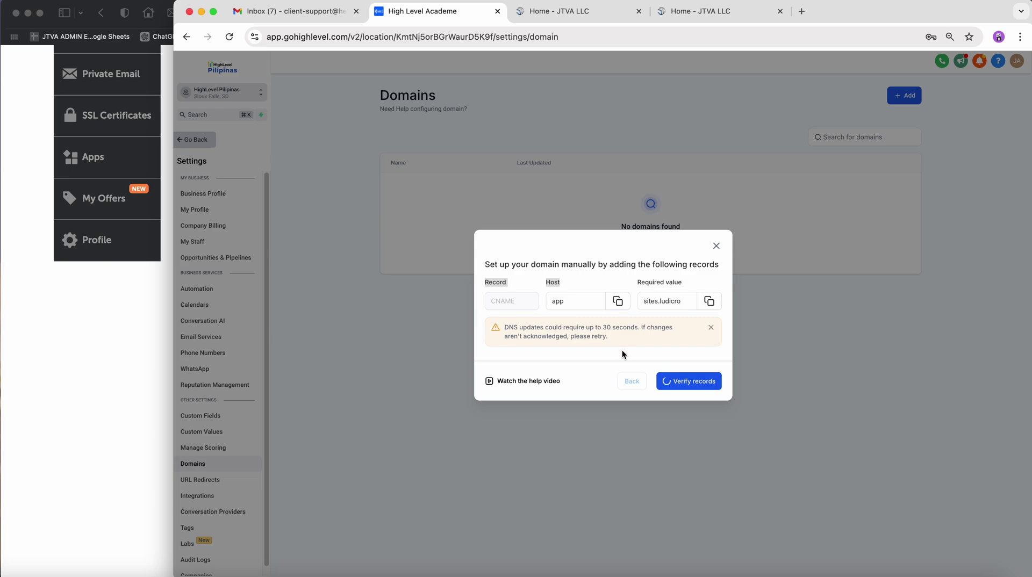
Step: Wait for HighLevel to confirm app.ghlpilipinas.com was added successfully
{"action": "scroll", "coordinate": [155, 346], "scroll_direction": "up", "scroll_amount": 5}
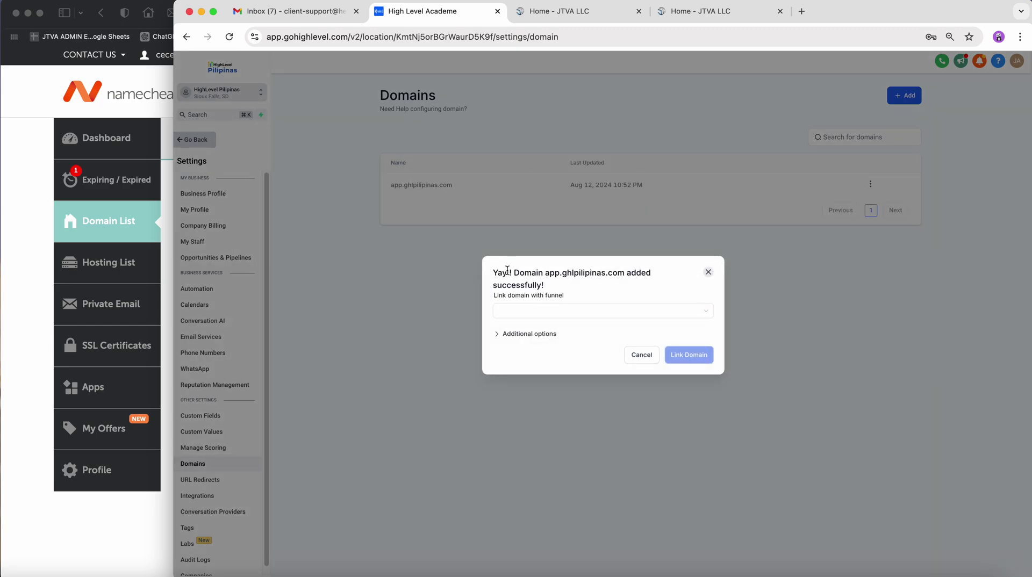
Step: Select the Sign-up Page funnel for app.ghlpilipinas.com, keeping GHL Sub-account as default step
{"action": "left_click", "coordinate": [520, 303]}
{"action": "left_click_drag", "start_coordinate": [525, 273], "coordinate": [572, 296]}
{"action": "left_click", "coordinate": [599, 292]}
{"action": "left_click", "coordinate": [594, 312]}
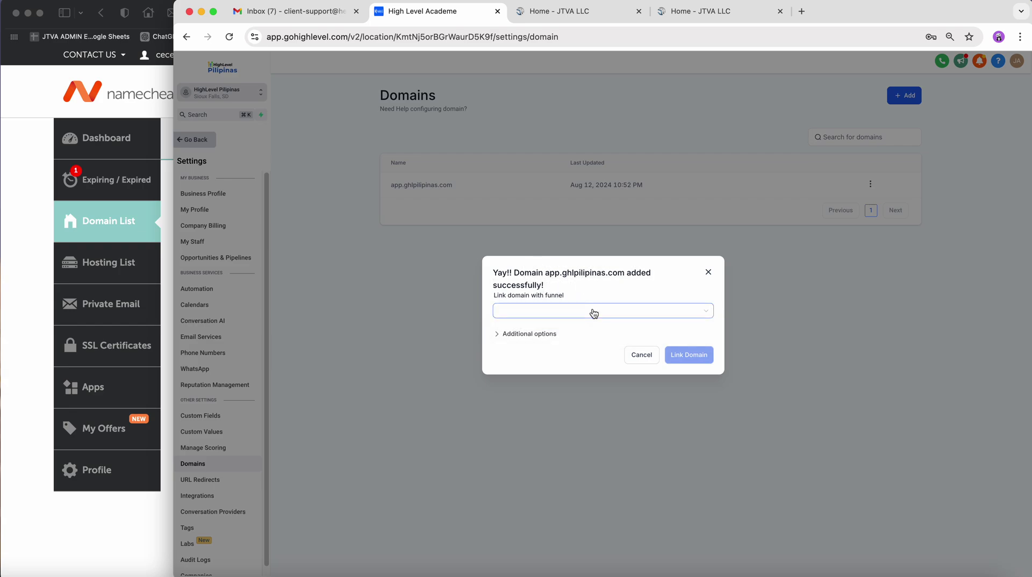
{"action": "left_click", "coordinate": [594, 312]}
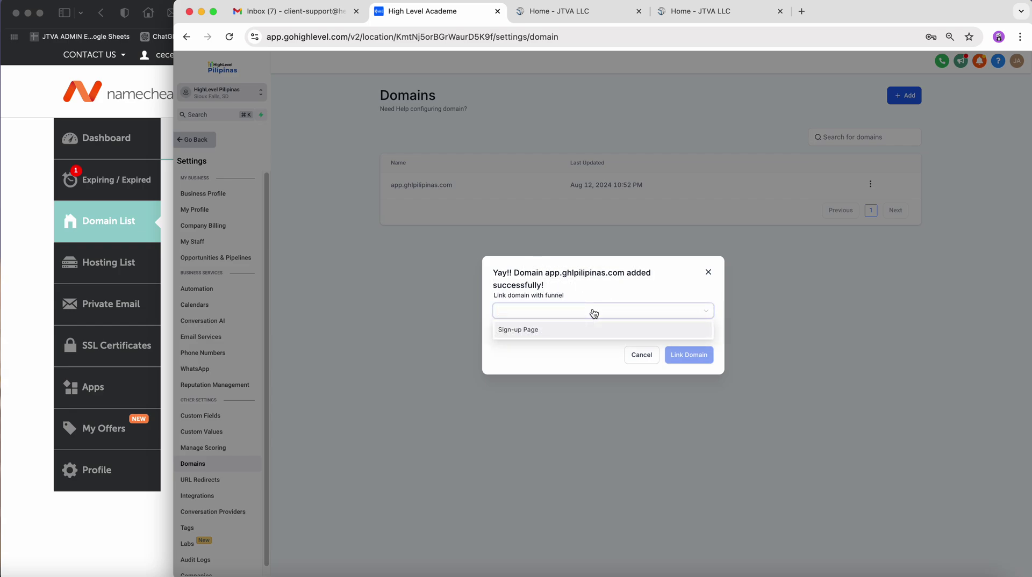
{"action": "left_click", "coordinate": [560, 330]}
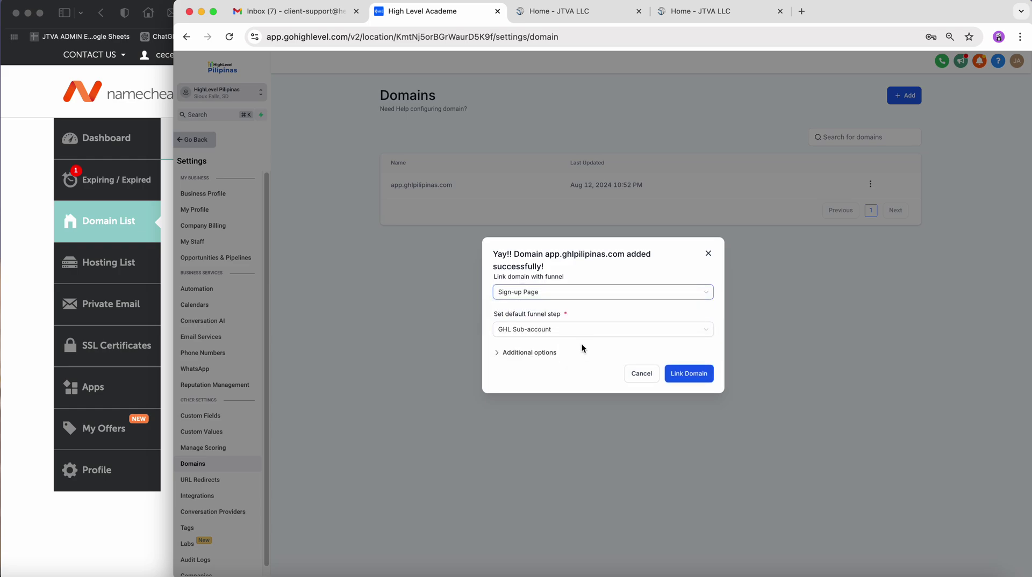
{"action": "left_click", "coordinate": [572, 293]}
{"action": "left_click", "coordinate": [560, 311]}
Step: Review the additional options, leaving the 404 page unset, and link the domain
{"action": "left_click", "coordinate": [527, 353]}
{"action": "left_click", "coordinate": [672, 362]}
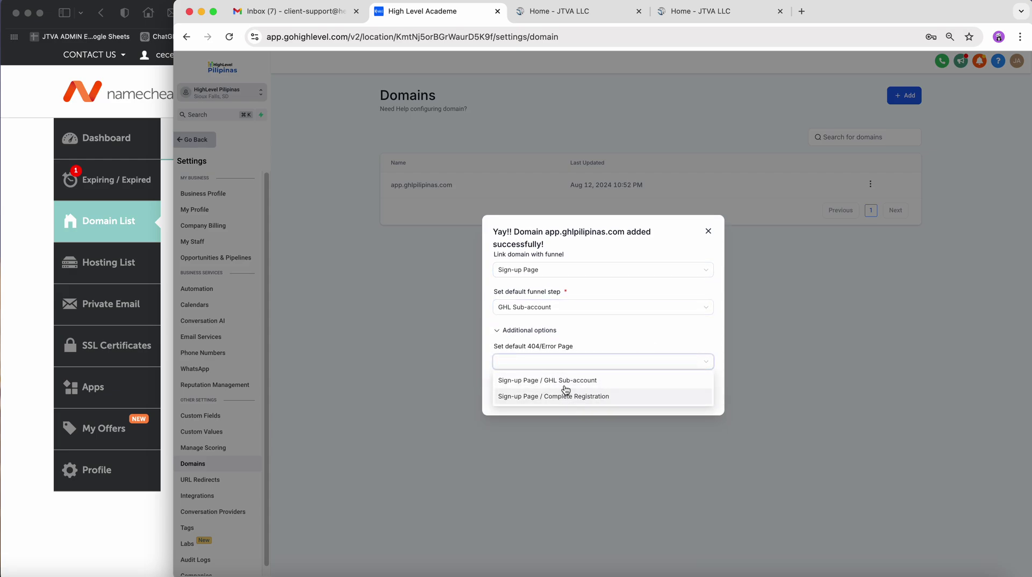
{"action": "left_click", "coordinate": [667, 378]}
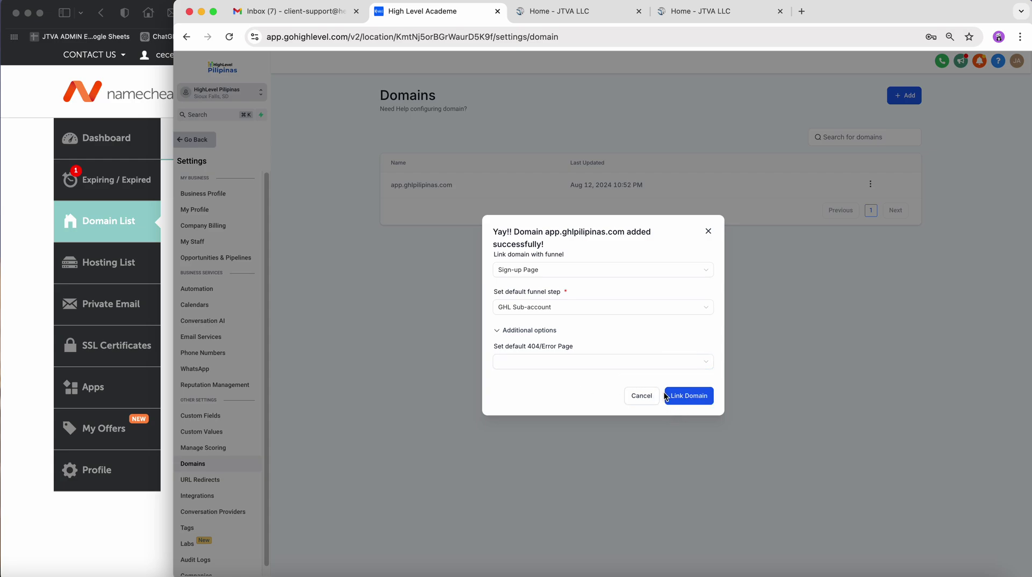
{"action": "left_click", "coordinate": [666, 394]}
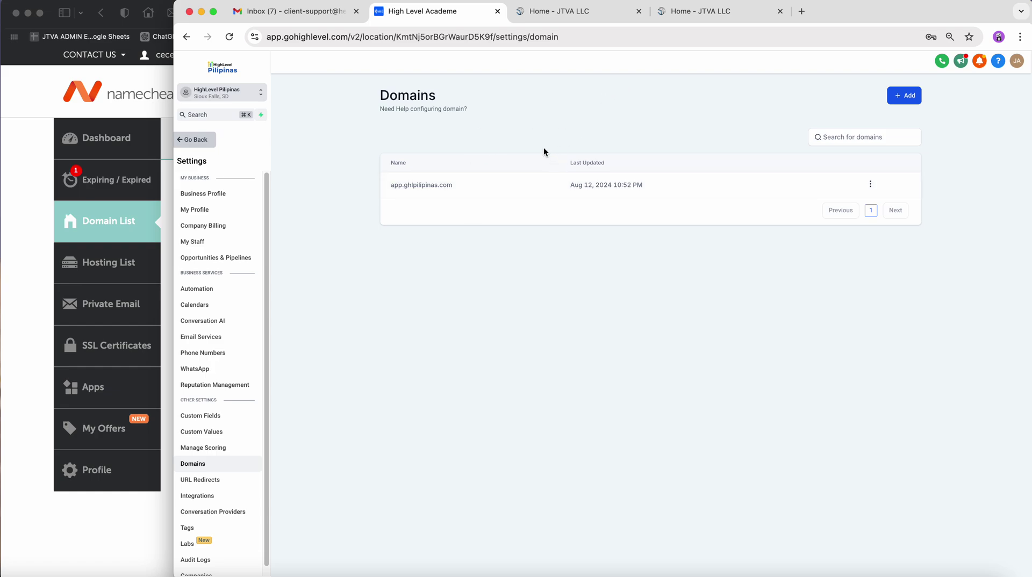
Step: Copy app.ghlpilipinas.com and open the Sign-up Page funnel under Sites > Funnels
{"action": "left_click_drag", "start_coordinate": [387, 187], "coordinate": [476, 185]}
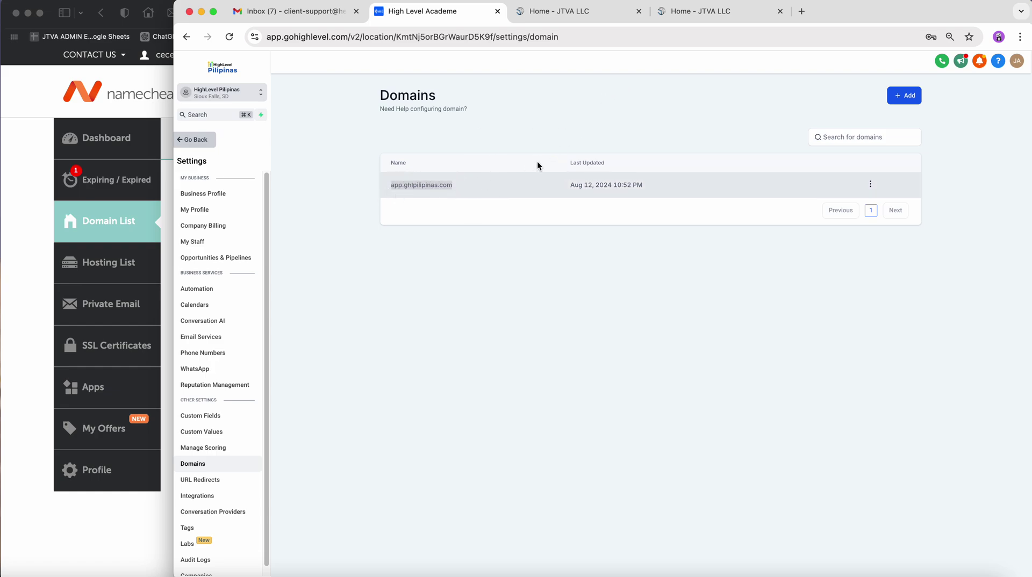
{"action": "left_click", "coordinate": [212, 141]}
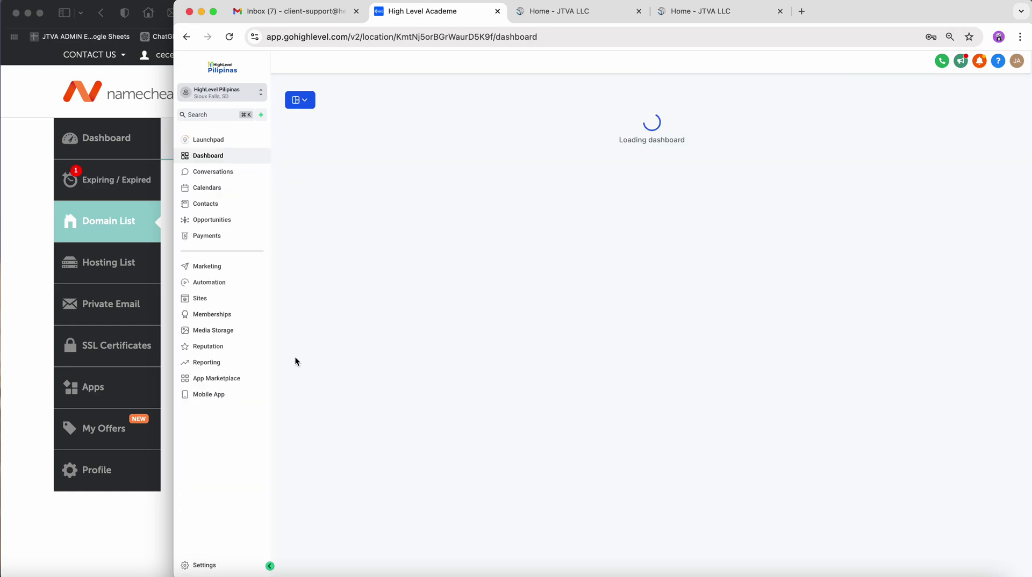
{"action": "left_click", "coordinate": [200, 299]}
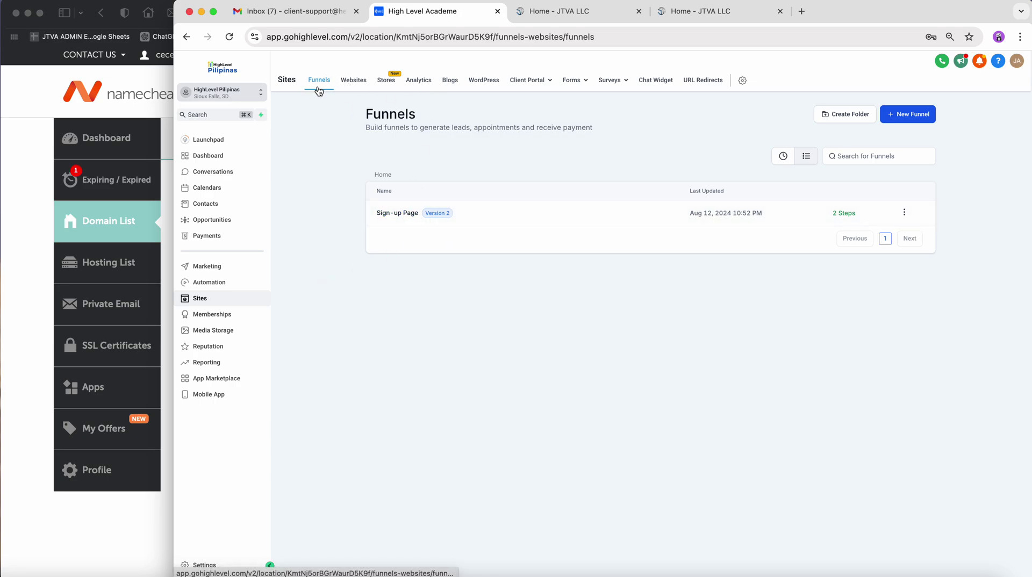
{"action": "left_click", "coordinate": [402, 213]}
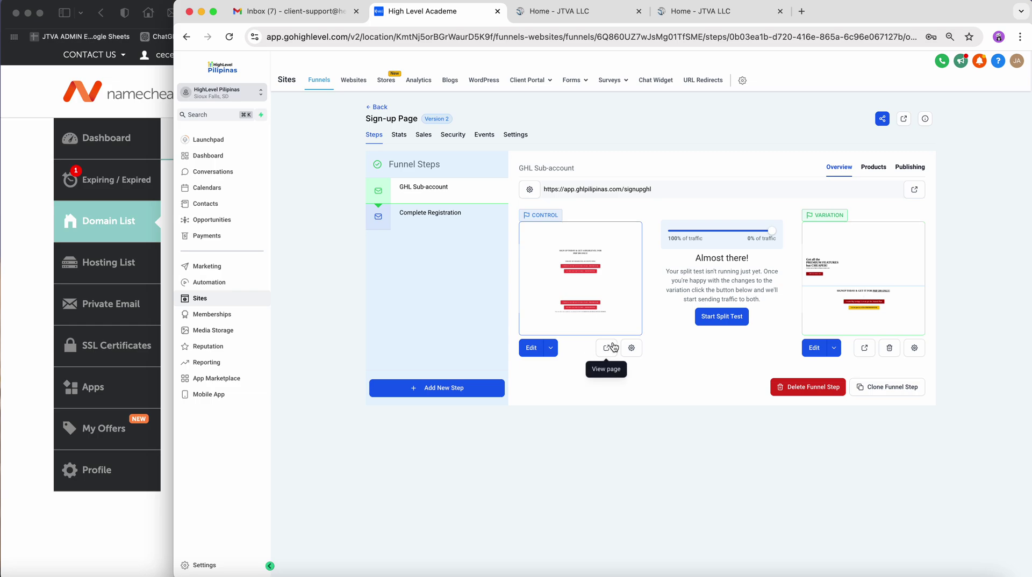
Step: Check the GHL Sub-account step's settings and open its live page in a new tab
{"action": "left_click", "coordinate": [631, 348]}
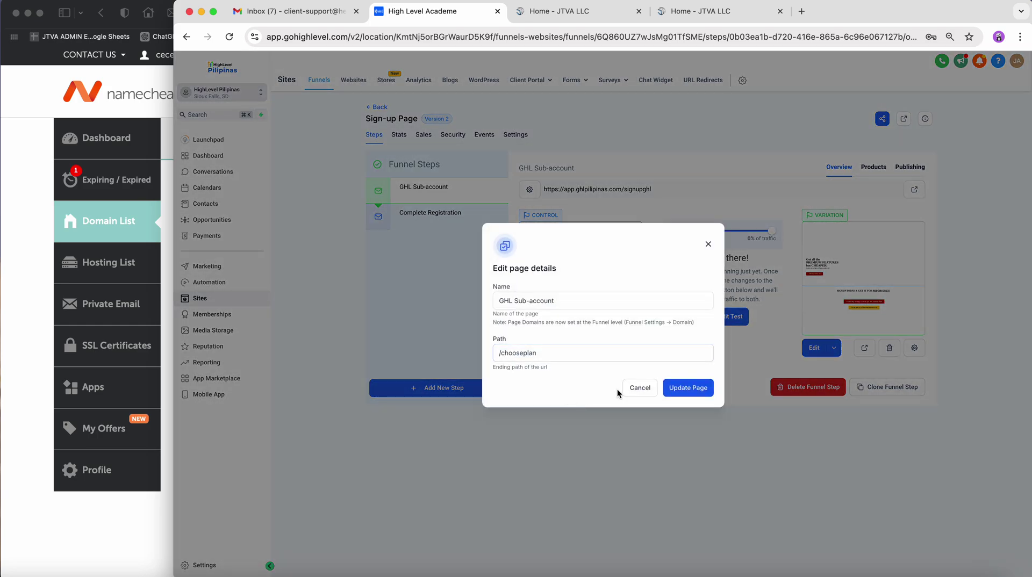
{"action": "left_click", "coordinate": [635, 393]}
{"action": "left_click", "coordinate": [531, 190]}
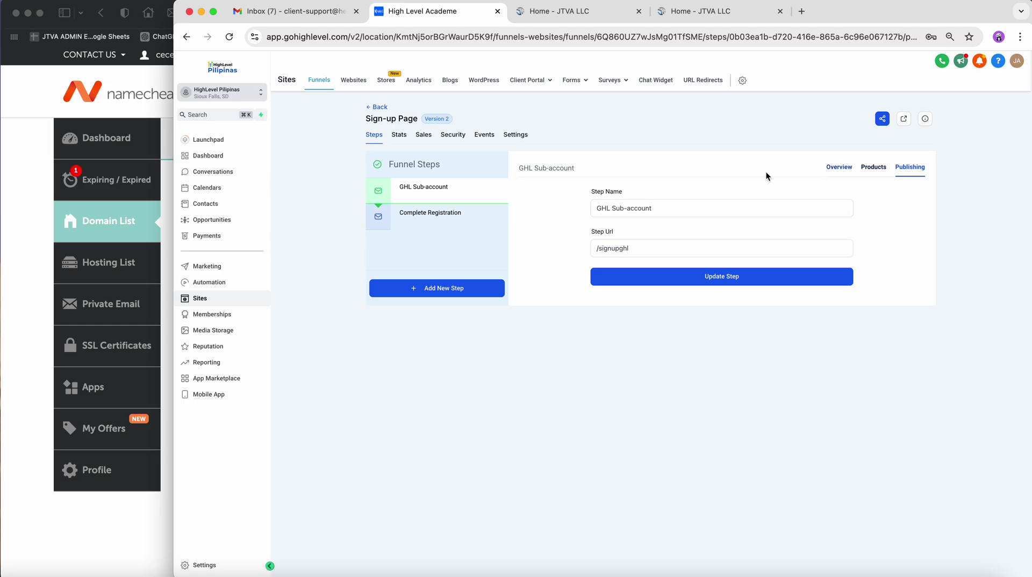
{"action": "left_click", "coordinate": [454, 194]}
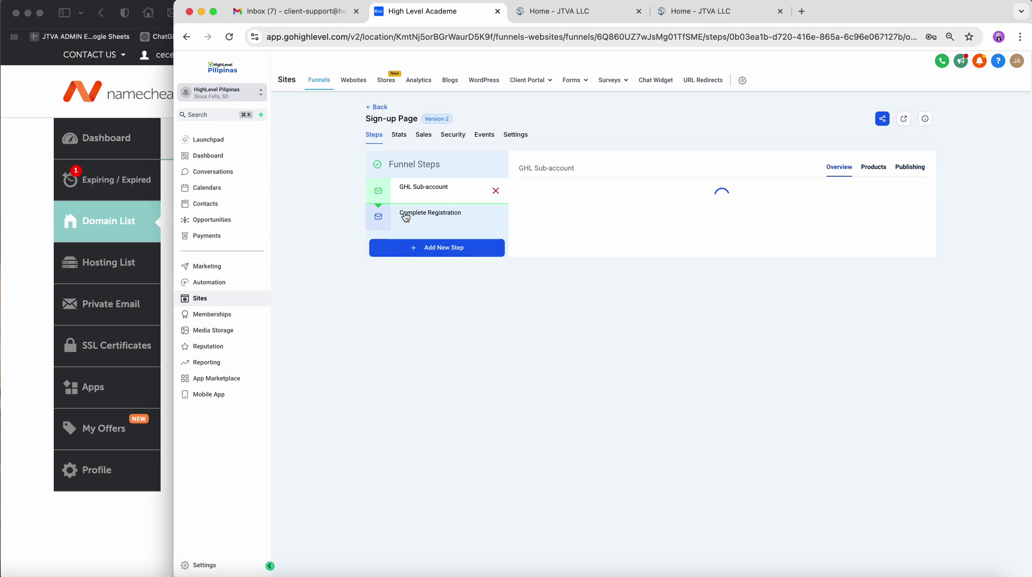
{"action": "left_click", "coordinate": [610, 349]}
Step: Move the app.ghlpilipinas.com/chooseplan address into a fresh tab, closing the original tab
{"action": "left_click", "coordinate": [408, 48]}
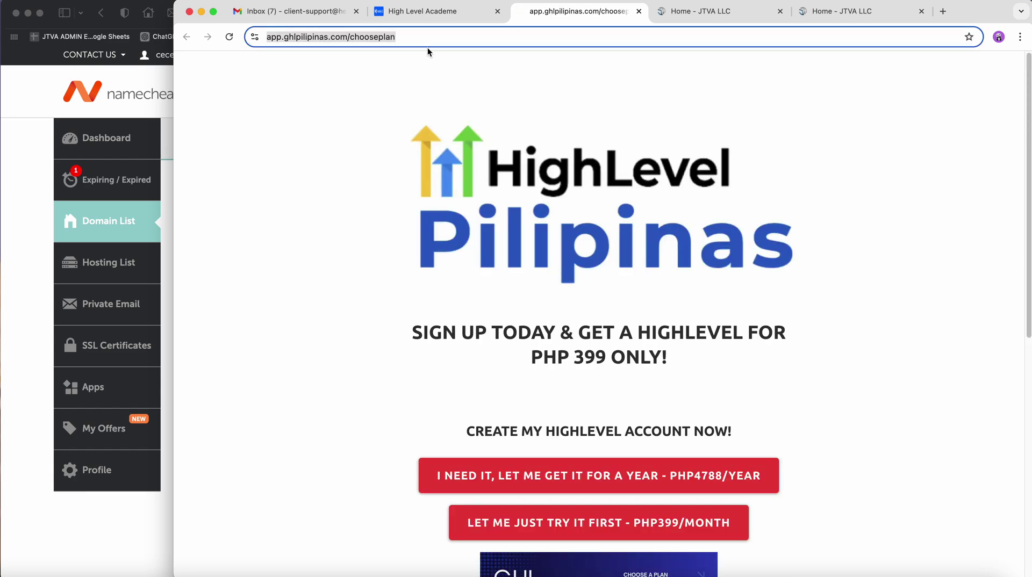
{"action": "key", "text": "super+c"}
{"action": "left_click", "coordinate": [639, 10]}
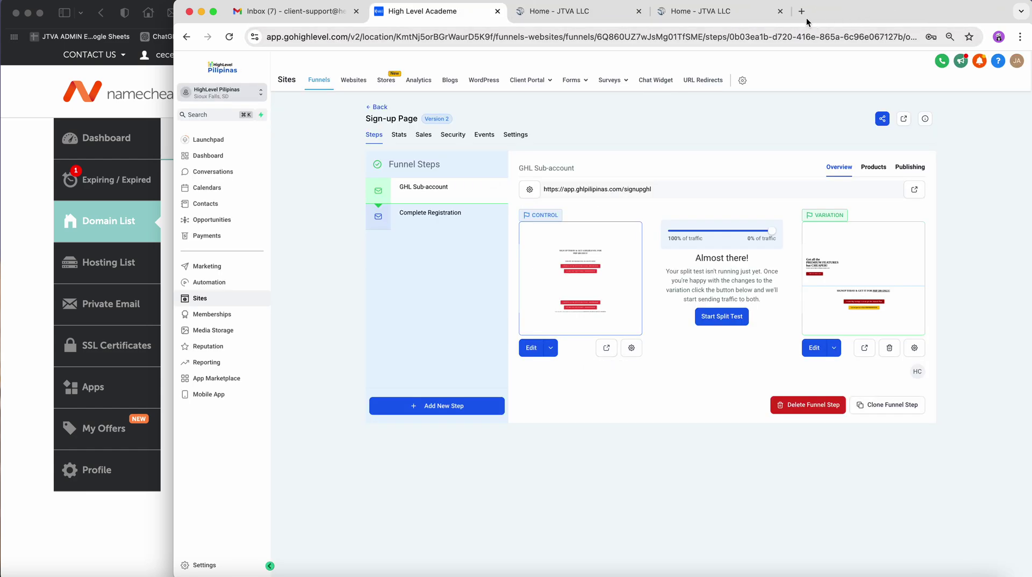
{"action": "key", "text": "super+t"}
{"action": "key", "text": "super+v"}
Step: Change the path to signupghl, load and scroll the page, then return to HighLevel
{"action": "left_click", "coordinate": [387, 37]}
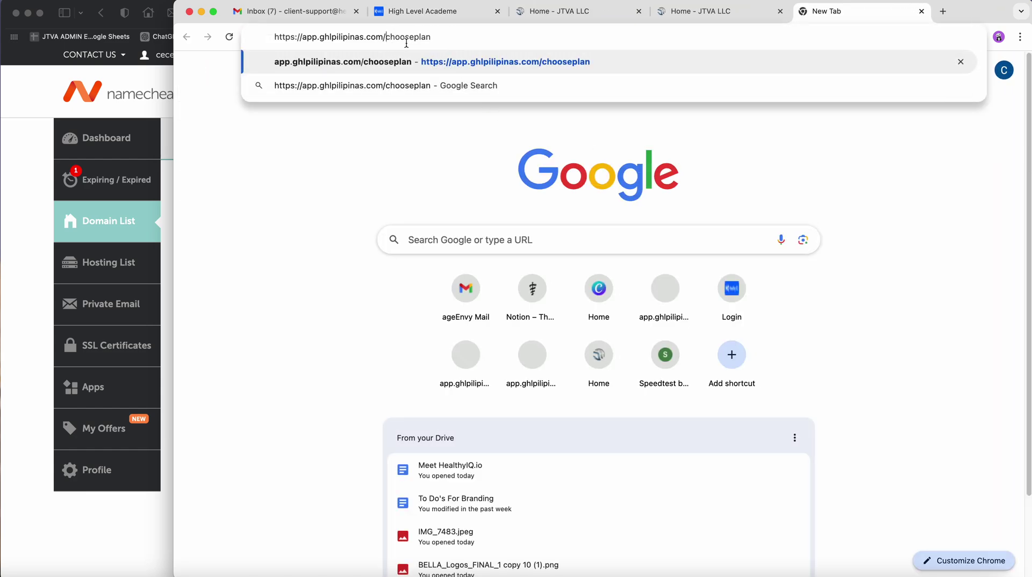
{"action": "double_click", "coordinate": [404, 35]}
{"action": "type", "text": "signup"}
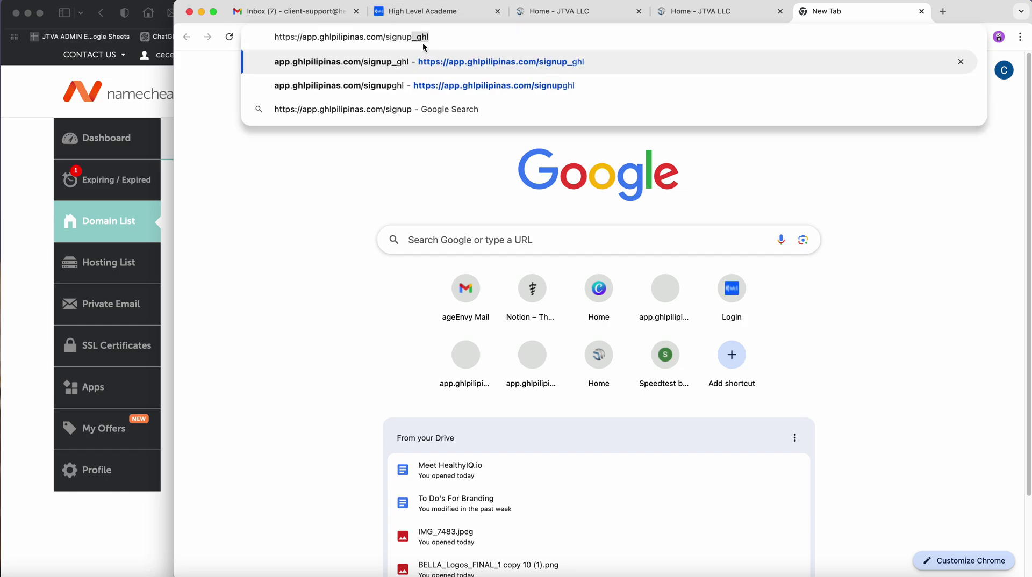
{"action": "key", "text": "BackSpace"}
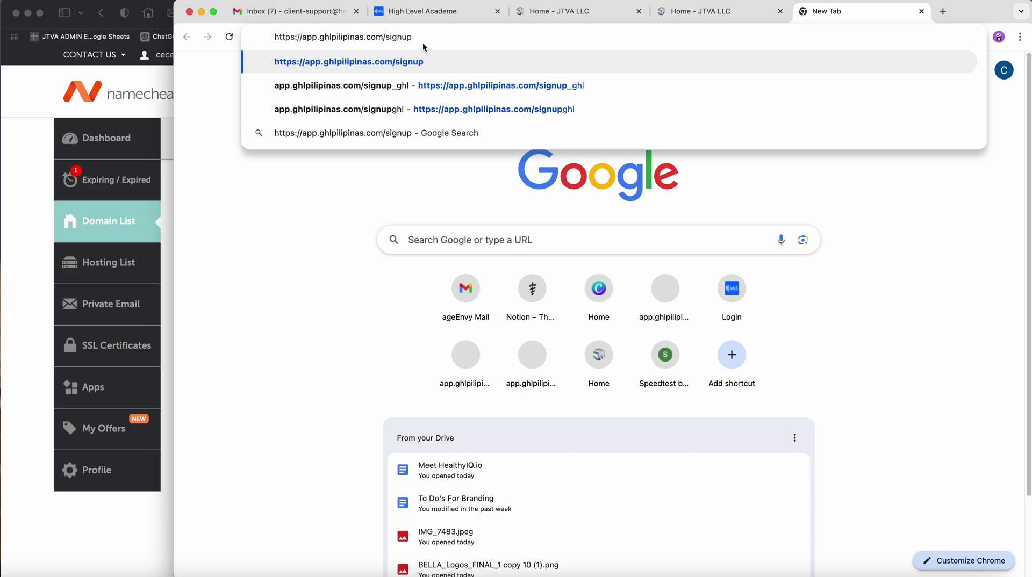
{"action": "type", "text": "ghl"}
{"action": "key", "text": "Return"}
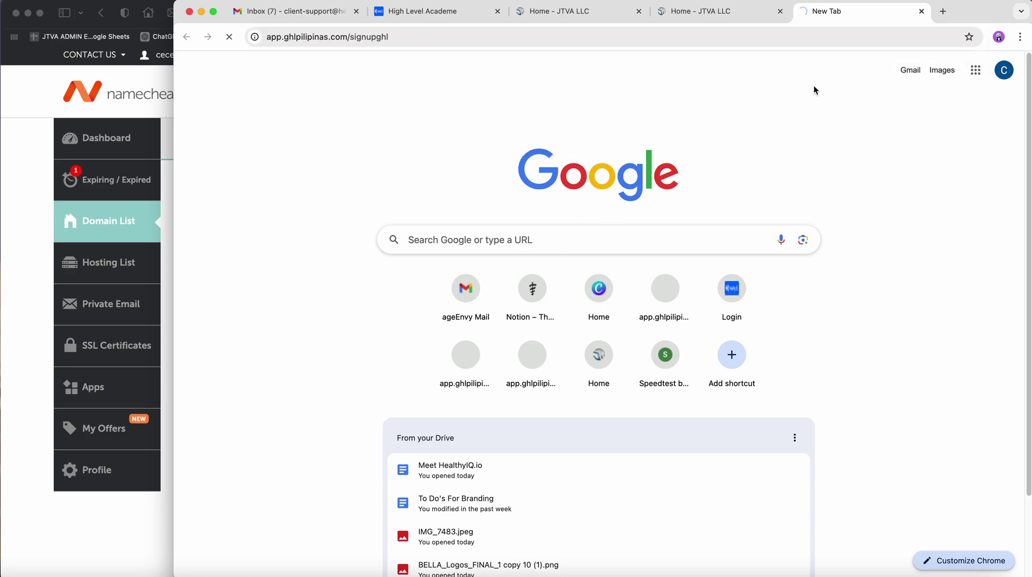
{"action": "left_click_drag", "start_coordinate": [836, 19], "coordinate": [560, 16]}
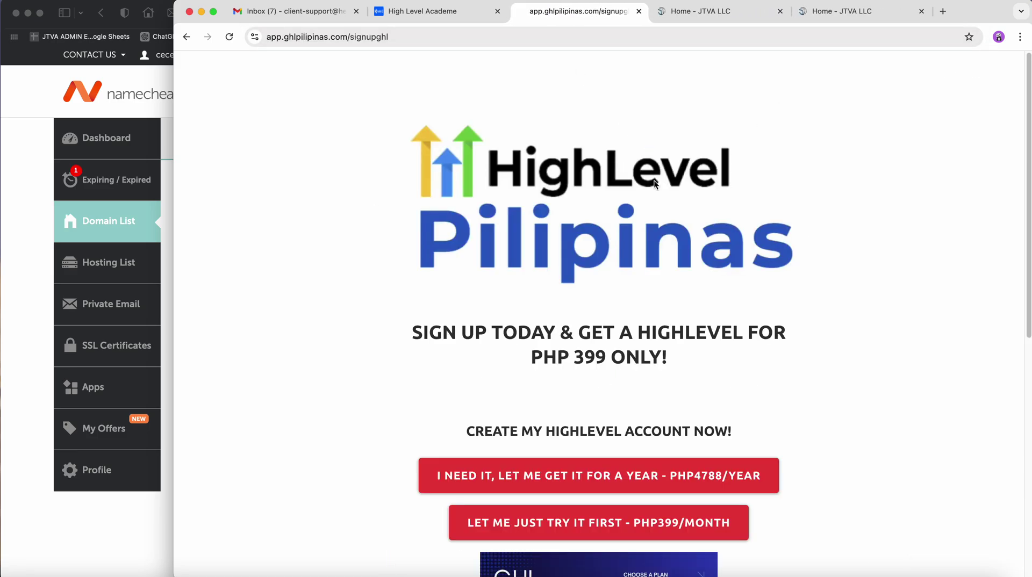
{"action": "scroll", "coordinate": [654, 180], "scroll_direction": "down", "scroll_amount": 10}
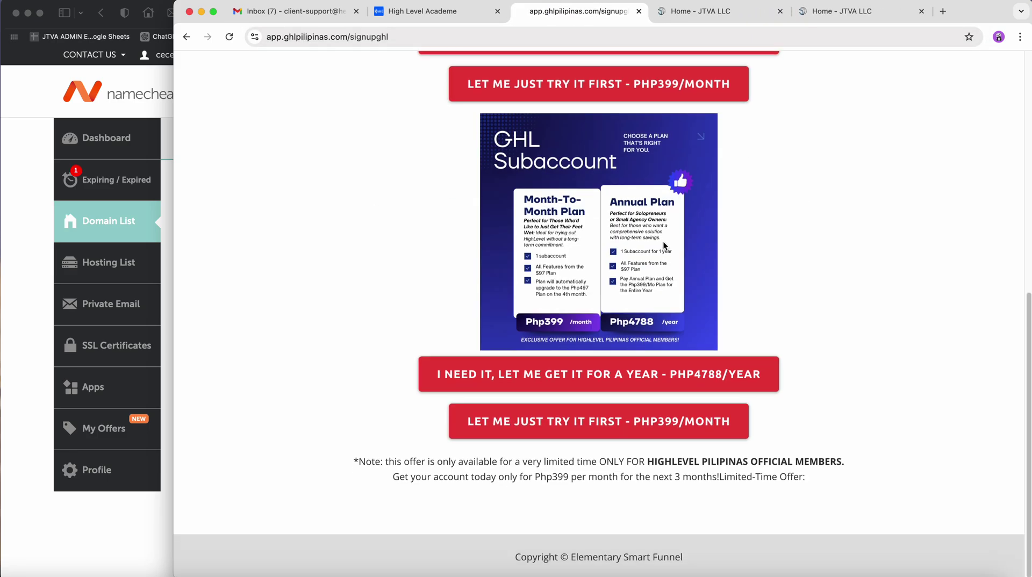
{"action": "left_click", "coordinate": [443, 17]}
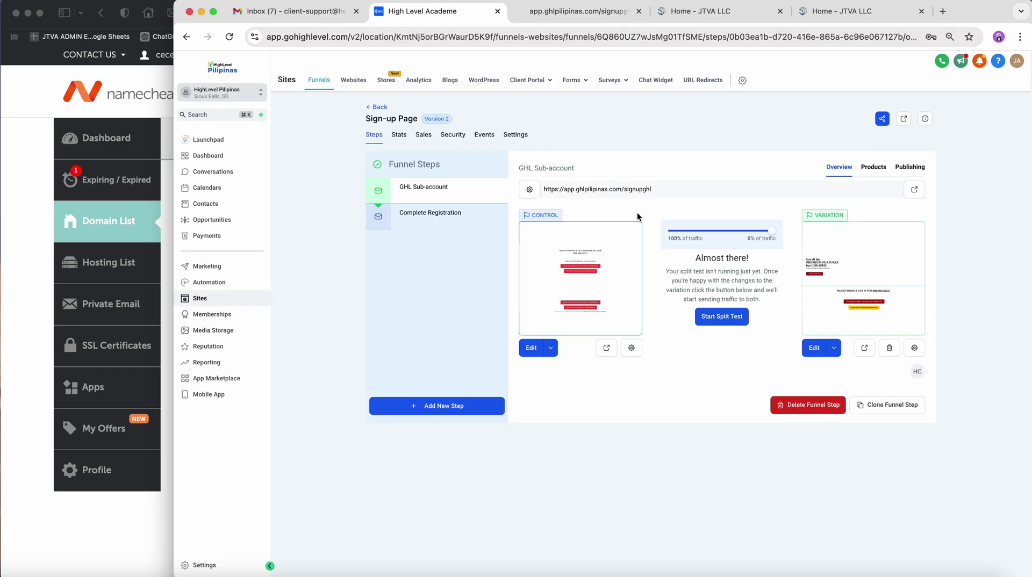
Step: Glance at the Complete Registration and GHL Sub-account steps, then go to Websites
{"action": "left_click", "coordinate": [444, 215]}
{"action": "left_click", "coordinate": [450, 189]}
{"action": "left_click", "coordinate": [364, 84]}
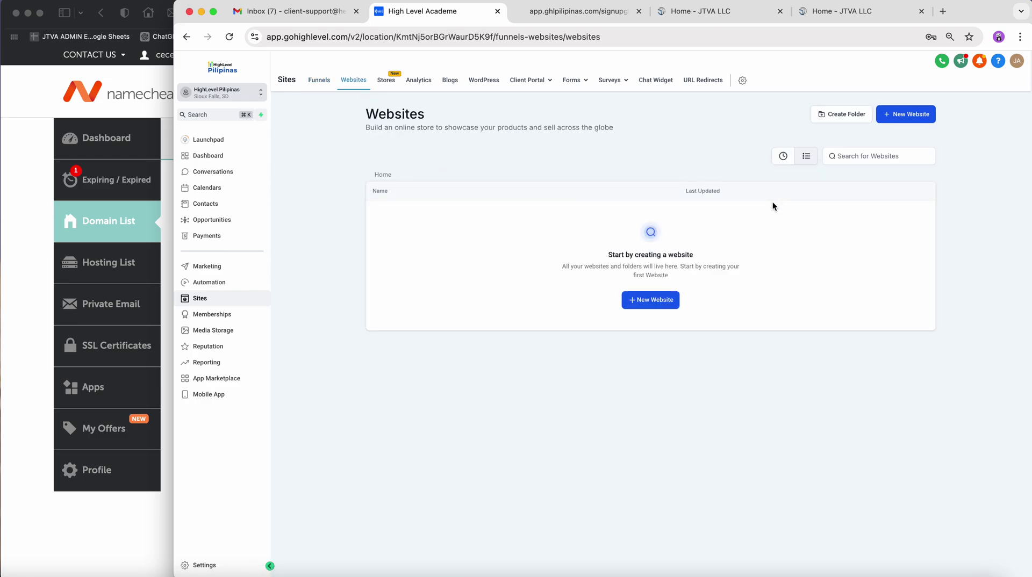
Step: Create a new website from the Marketing Agency Theme Template
{"action": "left_click", "coordinate": [664, 293]}
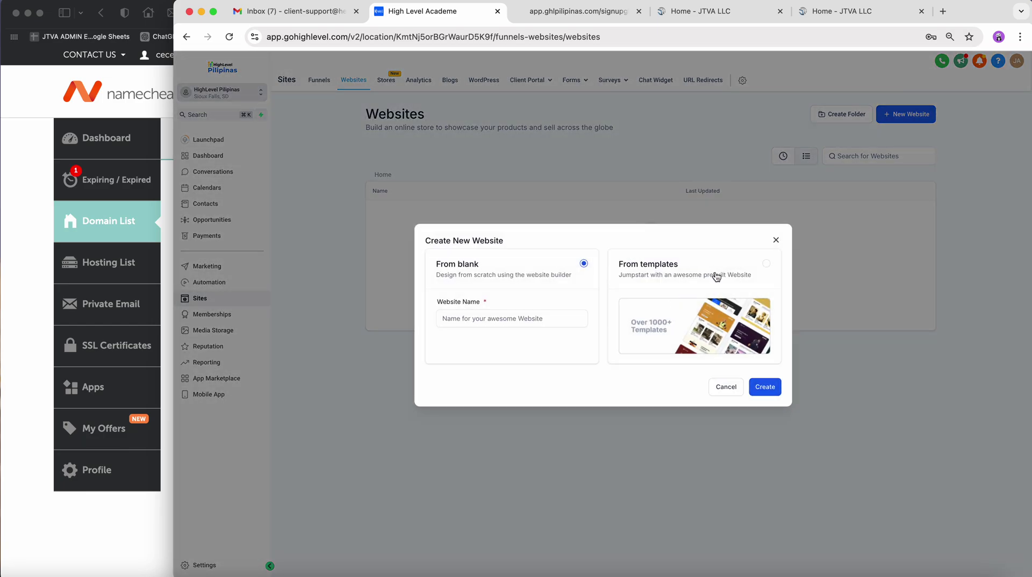
{"action": "left_click", "coordinate": [713, 275]}
{"action": "left_click", "coordinate": [761, 388]}
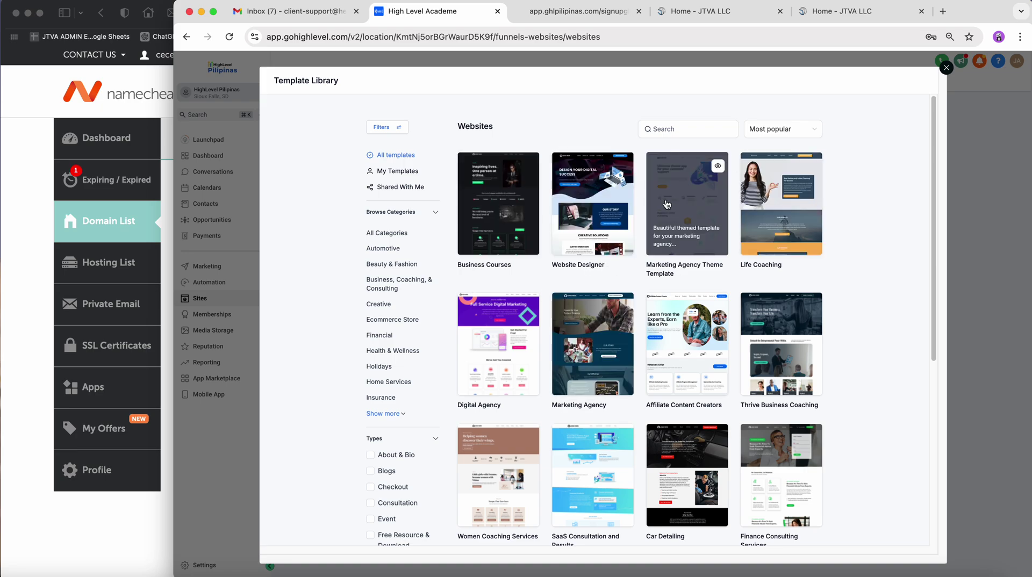
{"action": "left_click", "coordinate": [718, 171]}
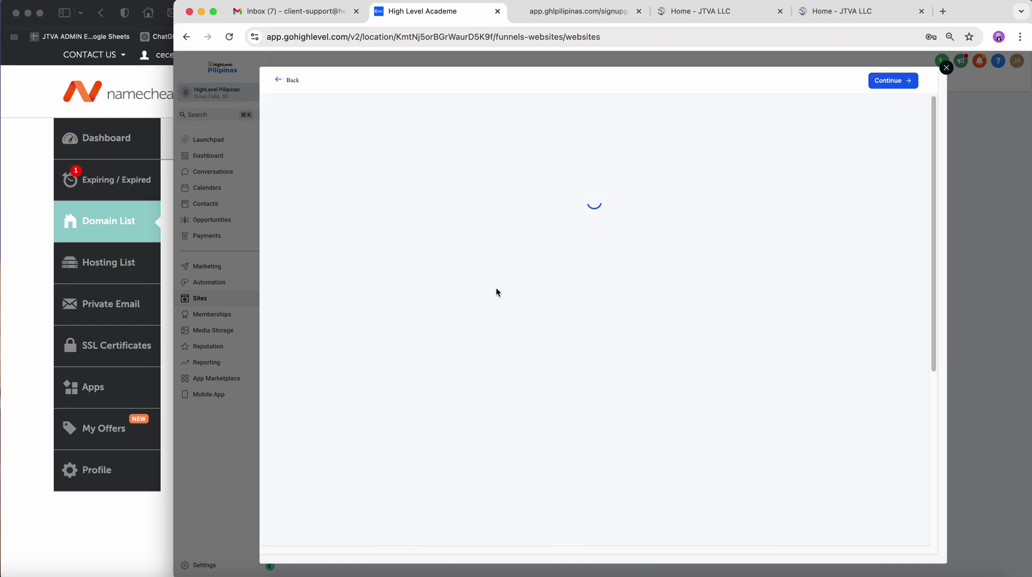
{"action": "left_click", "coordinate": [898, 81]}
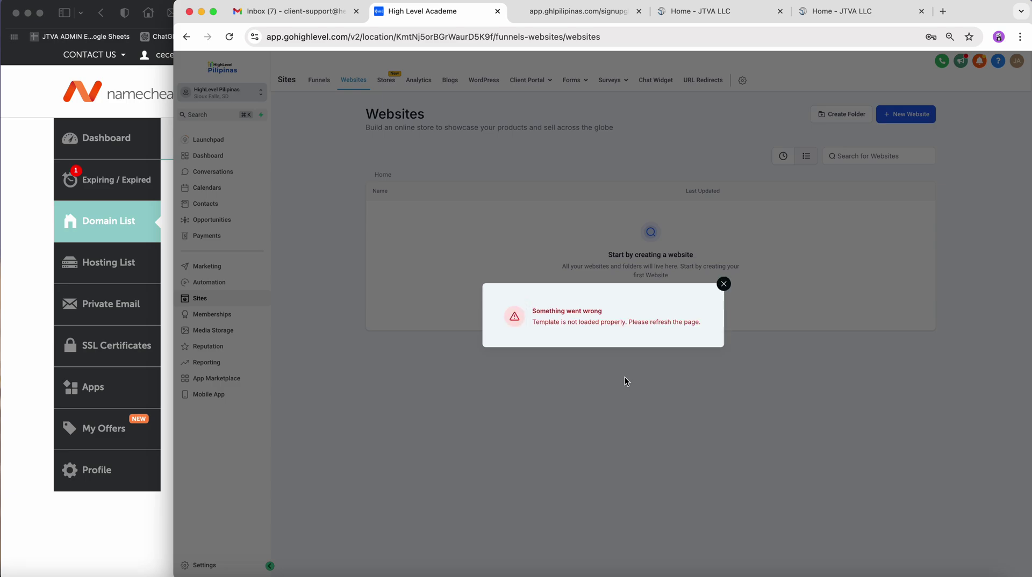
Step: Dismiss the template error, reload Websites, clear the warning banners, and open the template site's actions
{"action": "left_click", "coordinate": [724, 284]}
{"action": "left_click", "coordinate": [232, 38]}
{"action": "left_click", "coordinate": [1020, 37]}
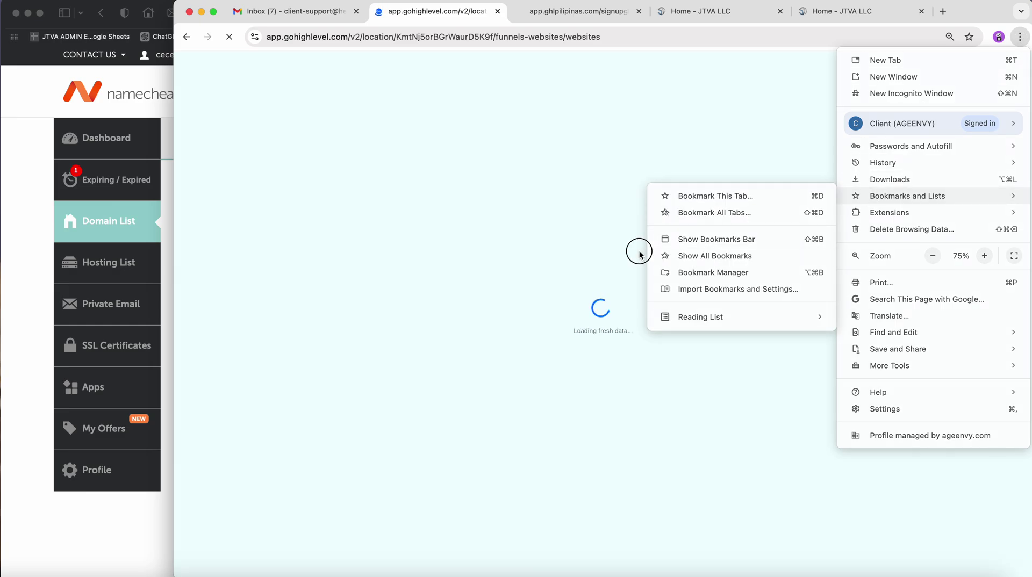
{"action": "left_click", "coordinate": [609, 238]}
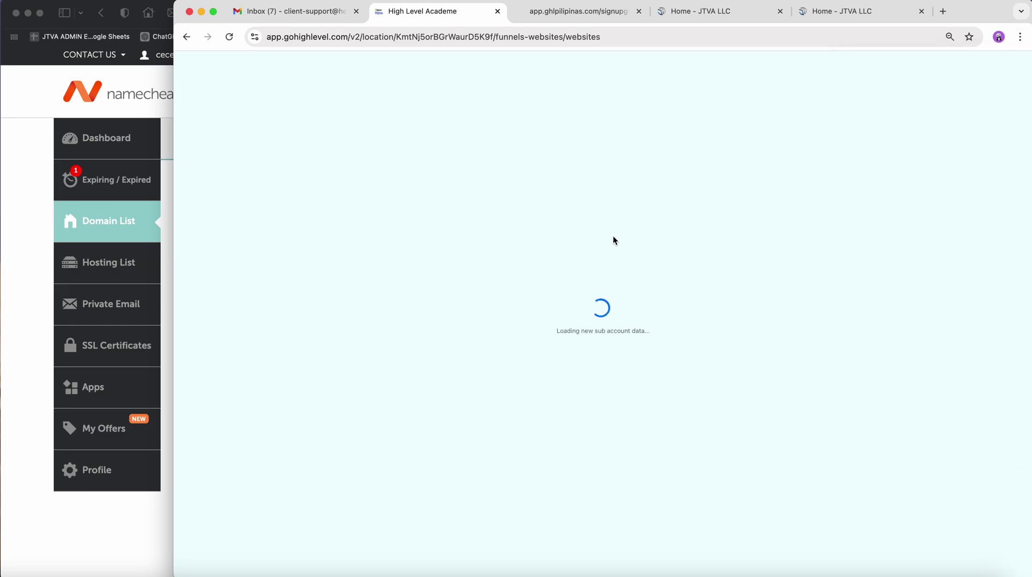
{"action": "left_click", "coordinate": [1020, 37]}
{"action": "key", "text": "Escape"}
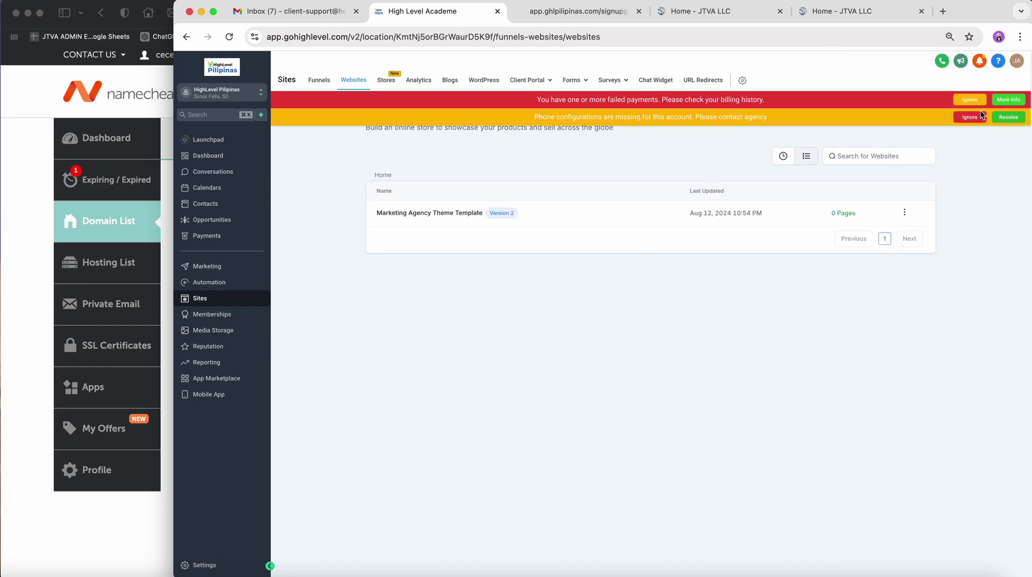
{"action": "left_click", "coordinate": [969, 116]}
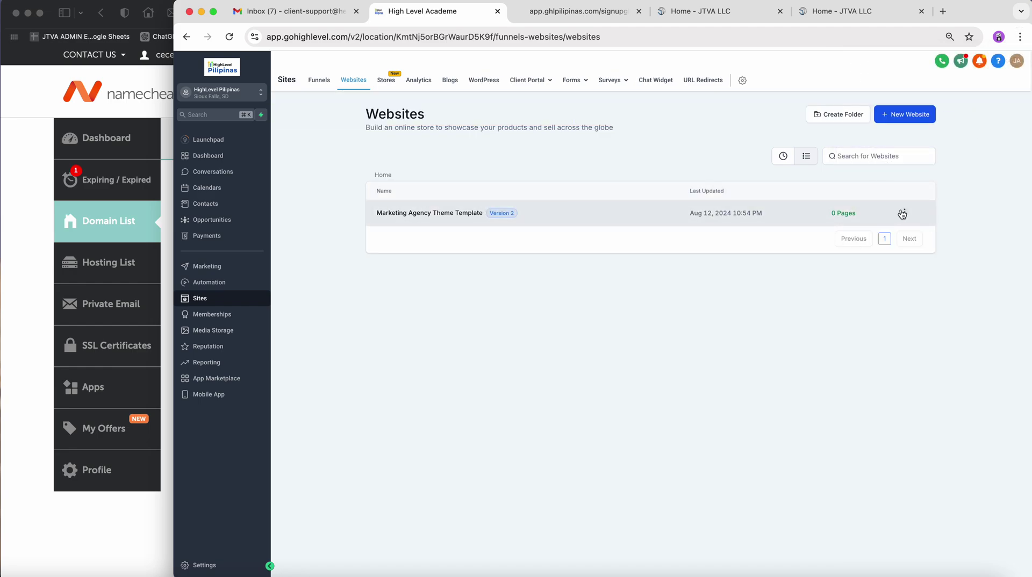
{"action": "left_click", "coordinate": [904, 213]}
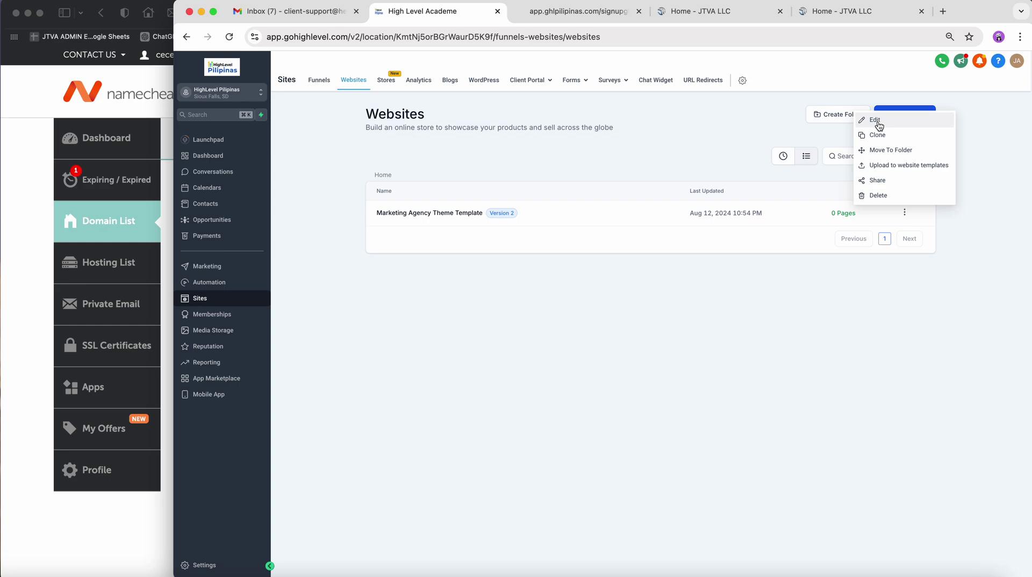
Step: Open the Marketing Agency Theme Template site's pages and edit the Home Page
{"action": "left_click", "coordinate": [698, 223]}
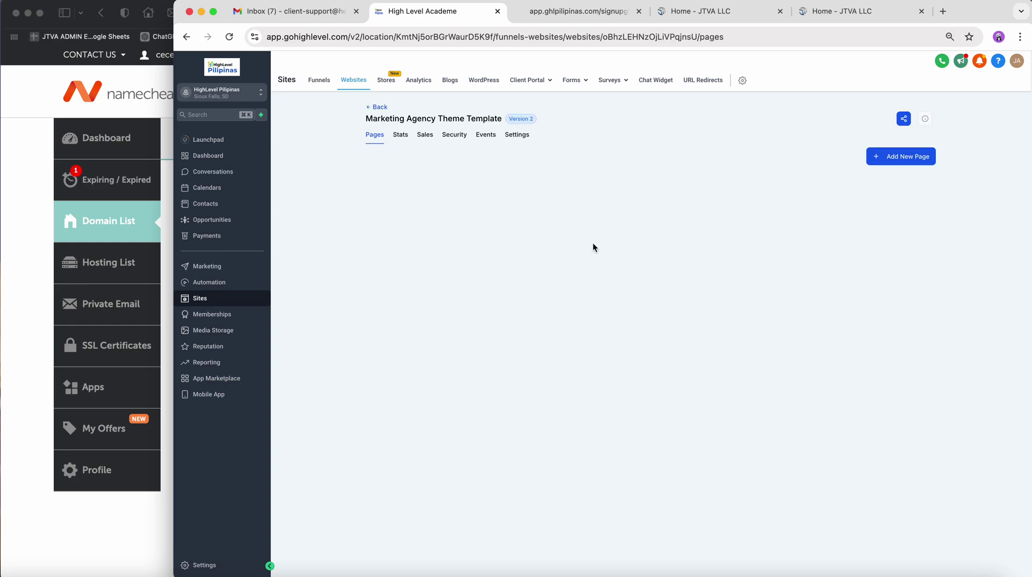
{"action": "left_click", "coordinate": [377, 107]}
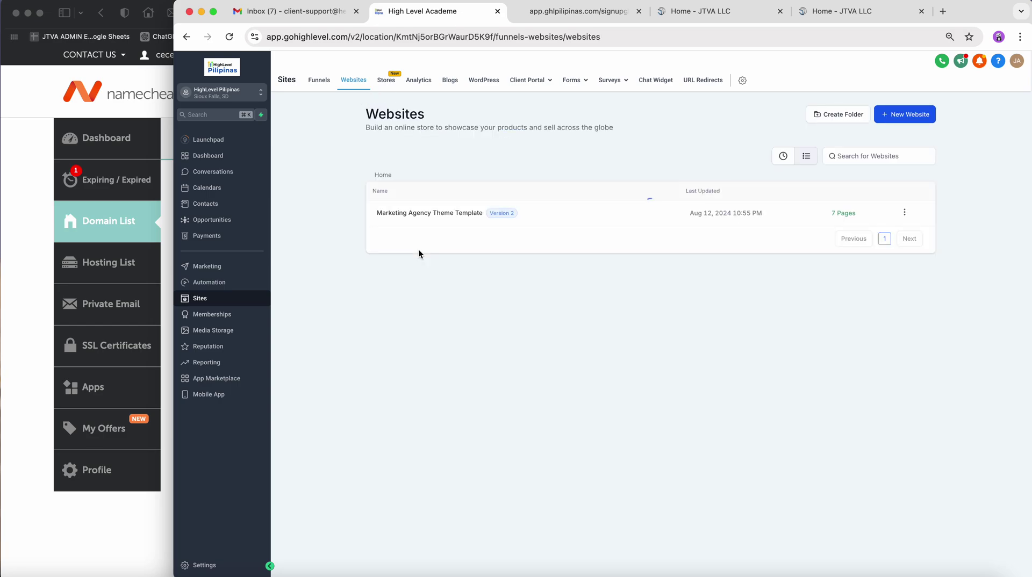
{"action": "left_click", "coordinate": [428, 212]}
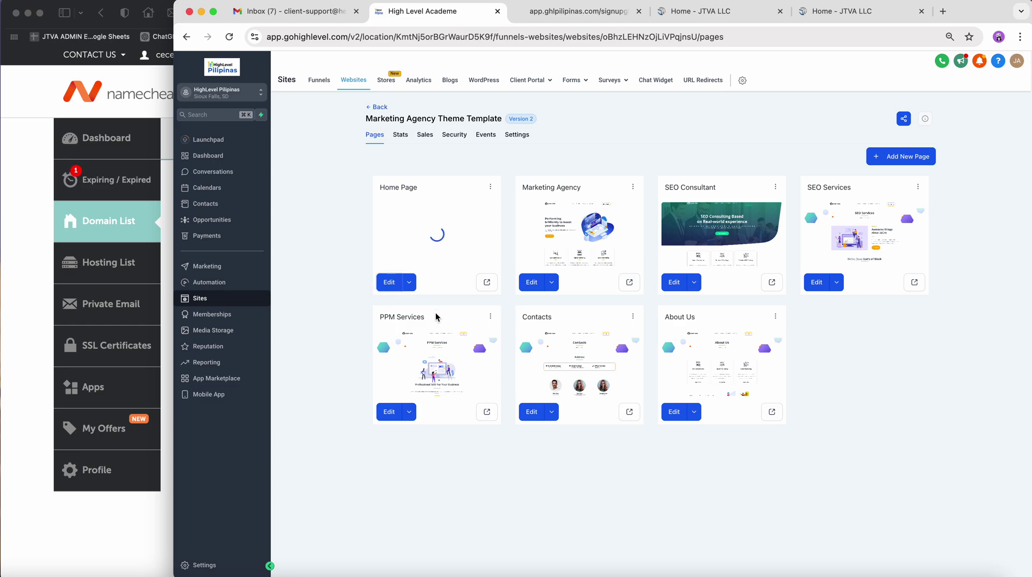
{"action": "left_click", "coordinate": [392, 284]}
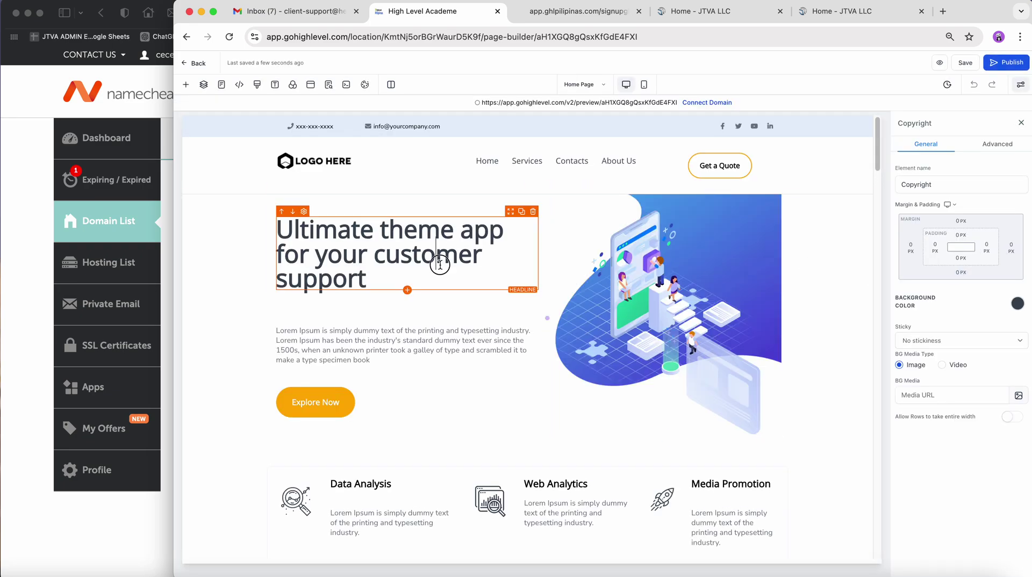
Step: Select the Home Page headline and paragraph text in the page builder
{"action": "double_click", "coordinate": [440, 264]}
{"action": "left_click", "coordinate": [451, 343]}
{"action": "left_click", "coordinate": [495, 330]}
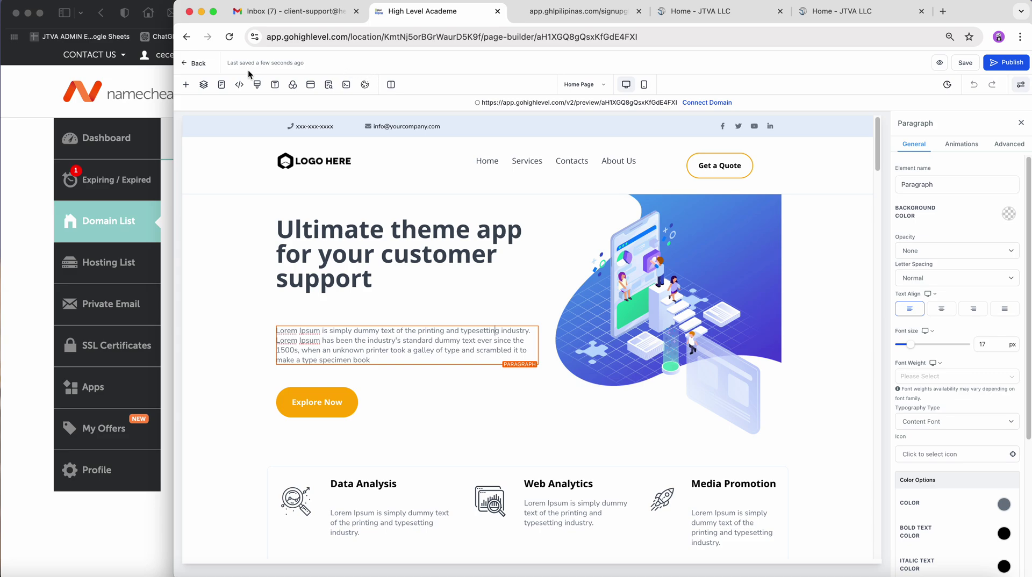
Step: Leave the page builder, dismiss the warning banners, and open the website's Settings
{"action": "mouse_move", "coordinate": [170, 58]}
{"action": "left_click", "coordinate": [194, 63]}
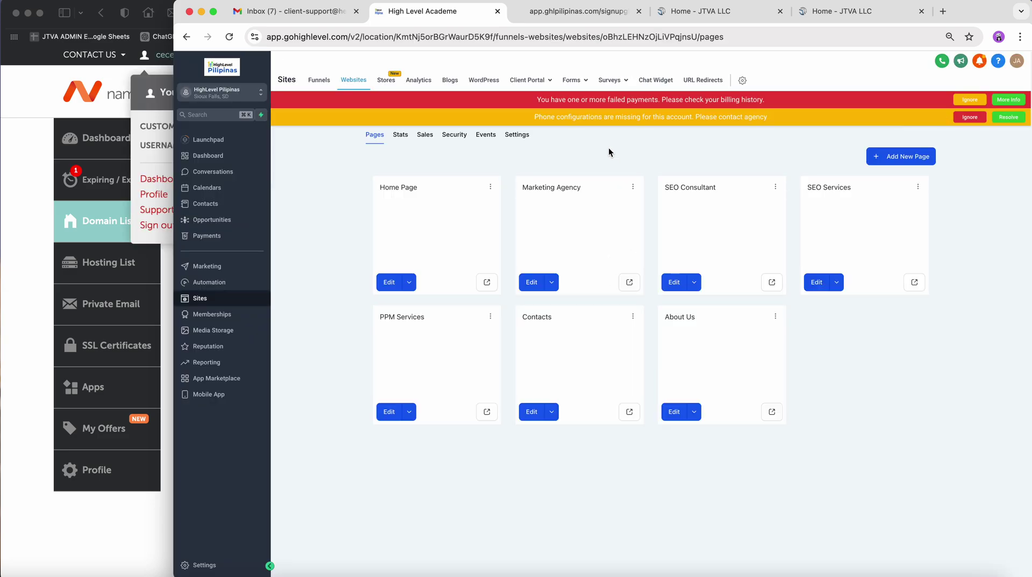
{"action": "left_click", "coordinate": [971, 104]}
{"action": "left_click", "coordinate": [517, 136]}
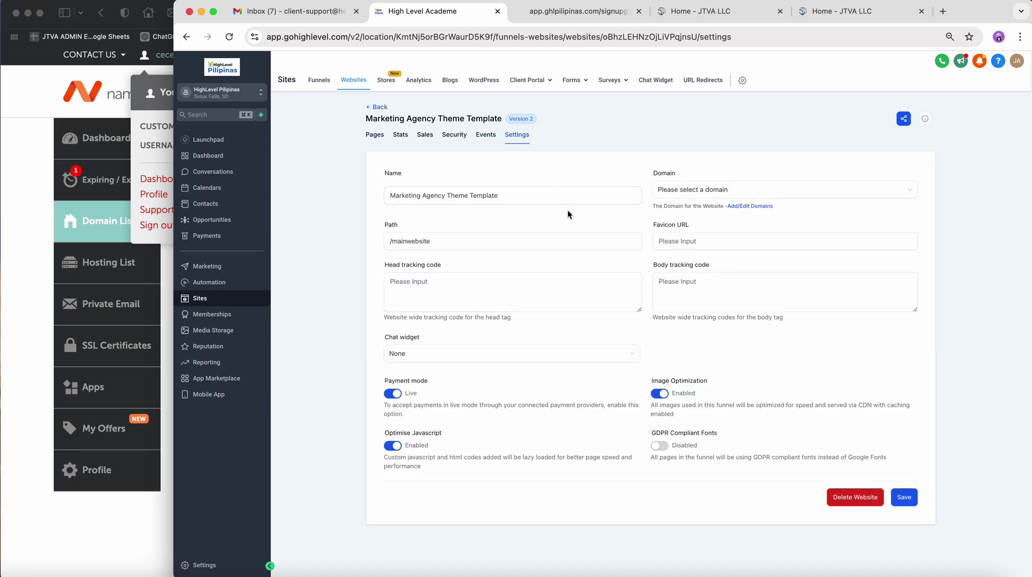
Step: Check the Domain dropdown without choosing a domain, then open the account settings
{"action": "left_click", "coordinate": [736, 193]}
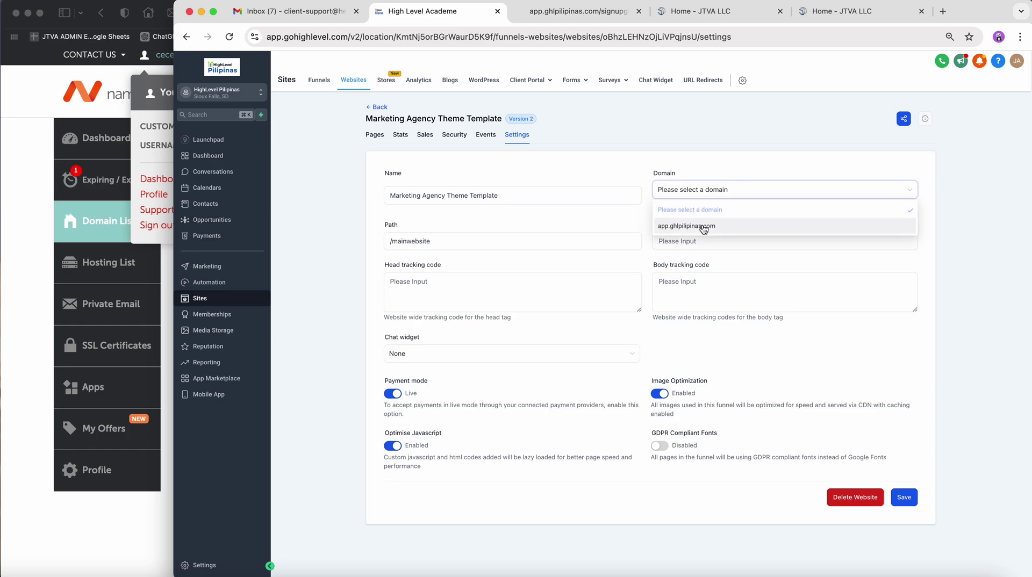
{"action": "left_click", "coordinate": [715, 190]}
{"action": "left_click", "coordinate": [715, 190]}
{"action": "left_click", "coordinate": [545, 224]}
{"action": "left_click", "coordinate": [696, 195]}
{"action": "left_click", "coordinate": [549, 217]}
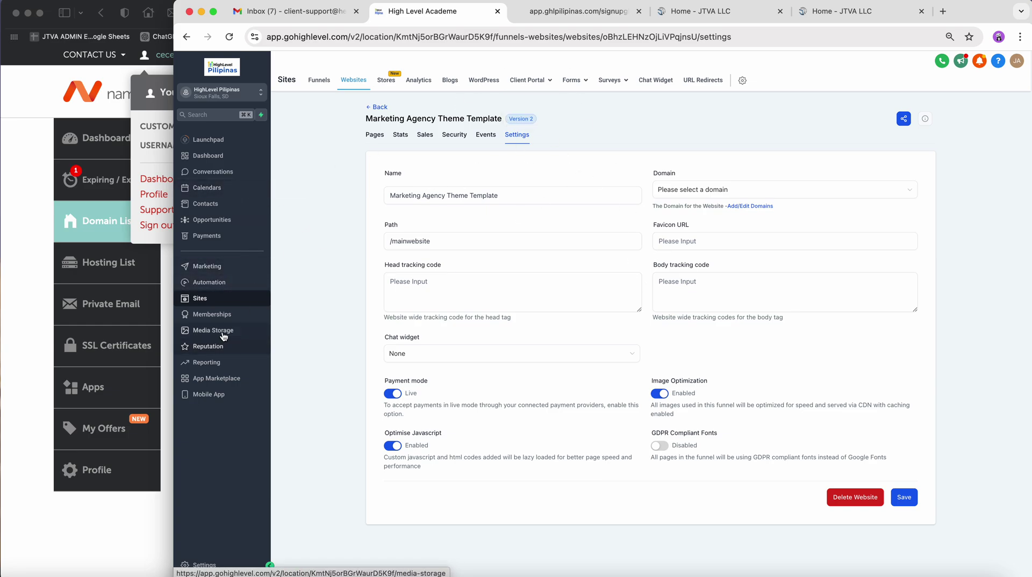
{"action": "left_click", "coordinate": [200, 565]}
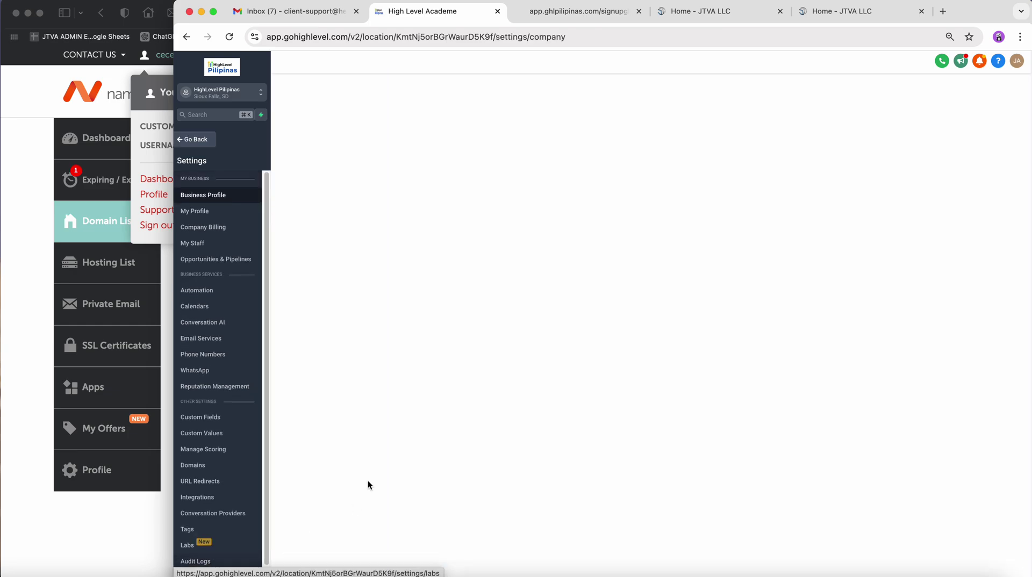
Step: Open Email Services settings and cancel the custom SMTP service dialog without choosing a provider
{"action": "left_click", "coordinate": [202, 337]}
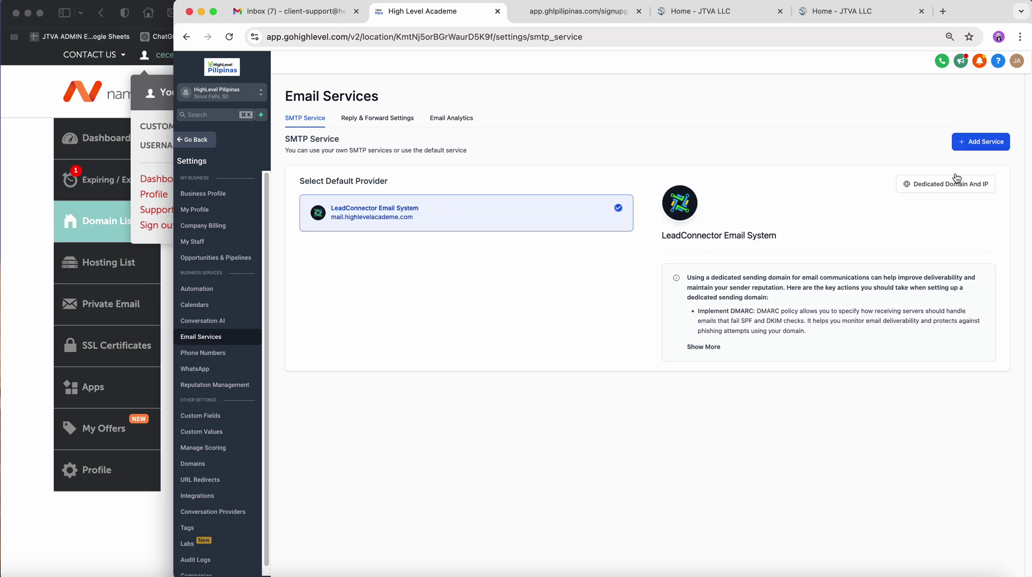
{"action": "left_click", "coordinate": [967, 142]}
{"action": "left_click", "coordinate": [660, 351]}
{"action": "left_click", "coordinate": [653, 270]}
{"action": "left_click", "coordinate": [709, 380]}
Step: Open the Dedicated Domain And IP page listing mail.highlevelacademe.com and start adding a new domain
{"action": "left_click", "coordinate": [949, 184]}
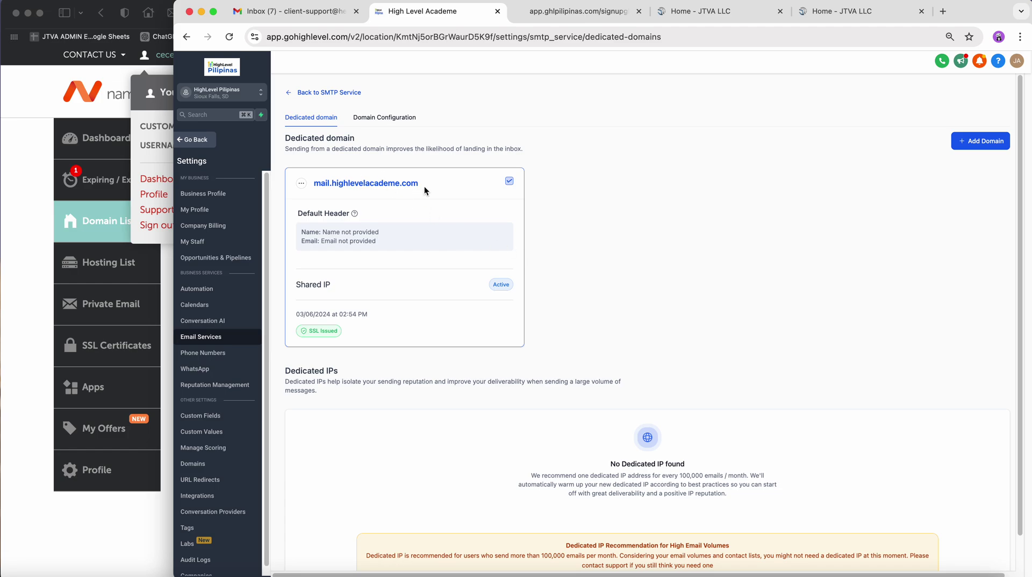
{"action": "left_click_drag", "start_coordinate": [424, 187], "coordinate": [311, 190]}
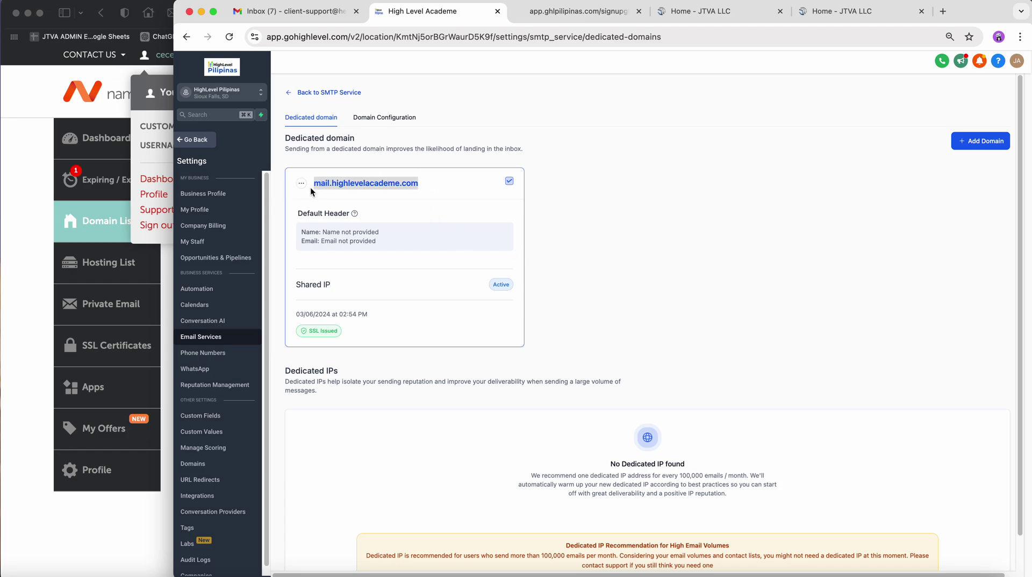
{"action": "left_click", "coordinate": [981, 140]}
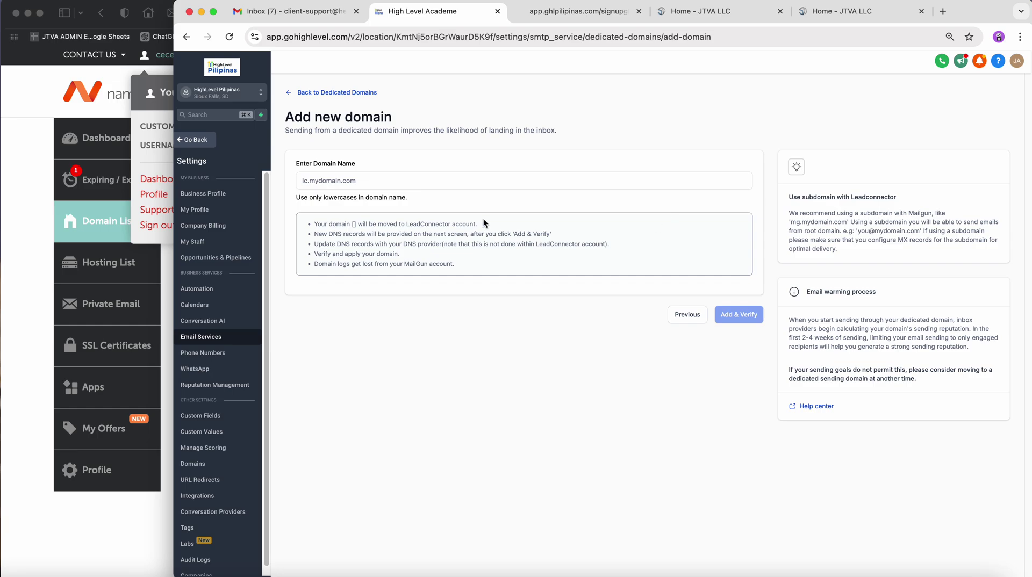
Step: Enter ghlmail.ghlpilipinas.com as the new sending domain and add and verify it
{"action": "left_click", "coordinate": [387, 181]}
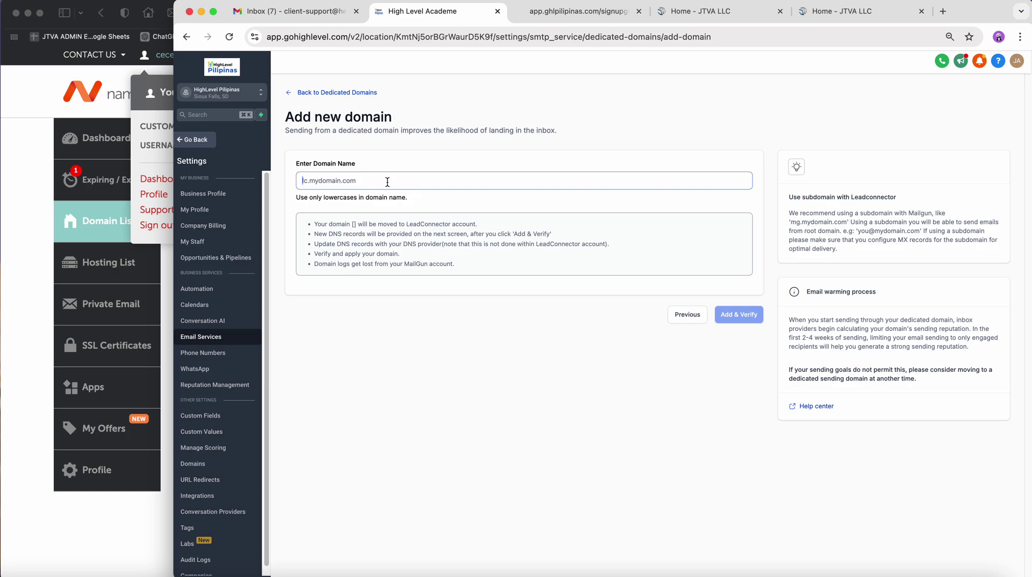
{"action": "type", "text": "ghl."}
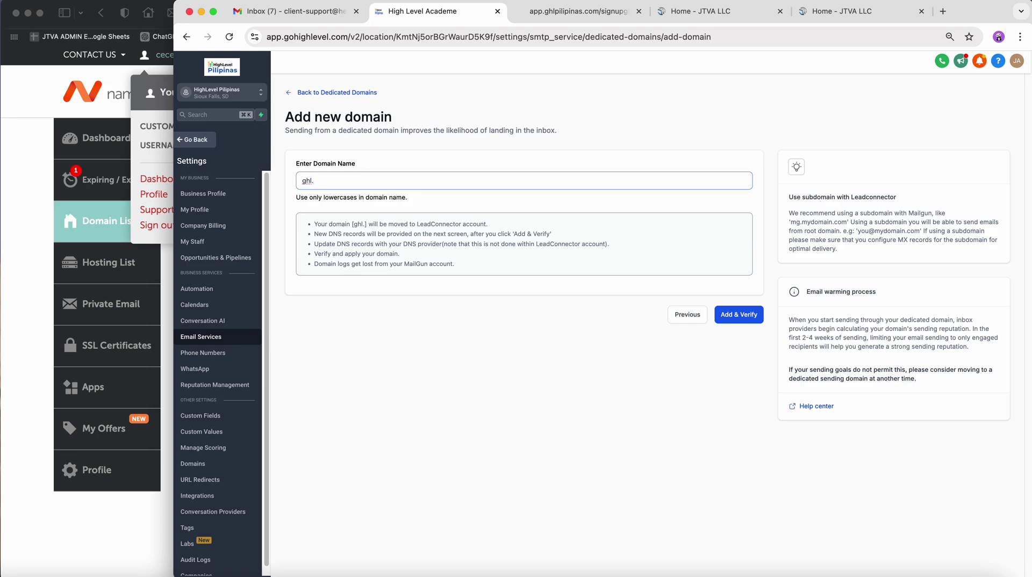
{"action": "key", "text": "BackSpace"}
{"action": "type", "text": "mail."}
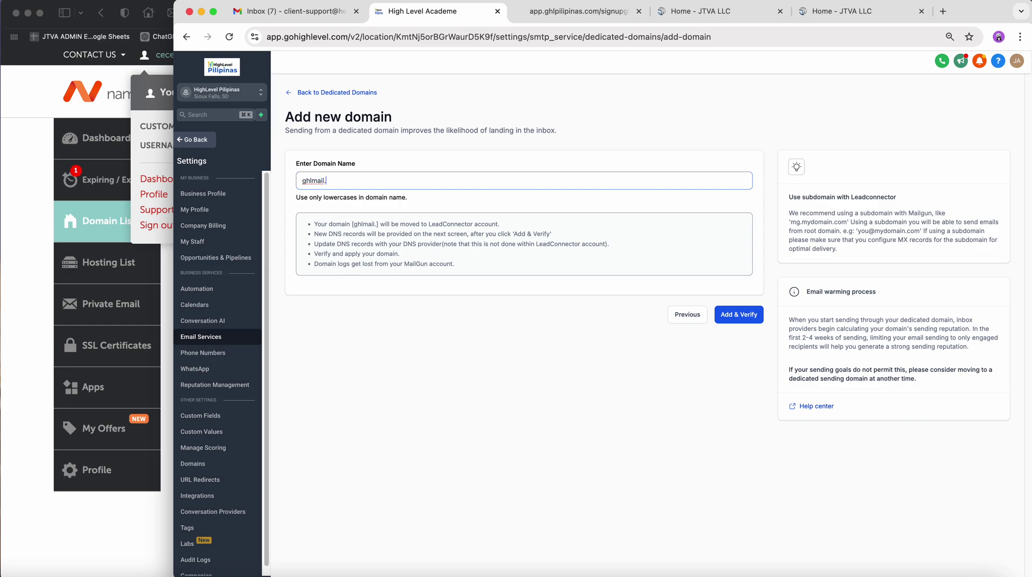
{"action": "type", "text": "ghlpilipinas.com"}
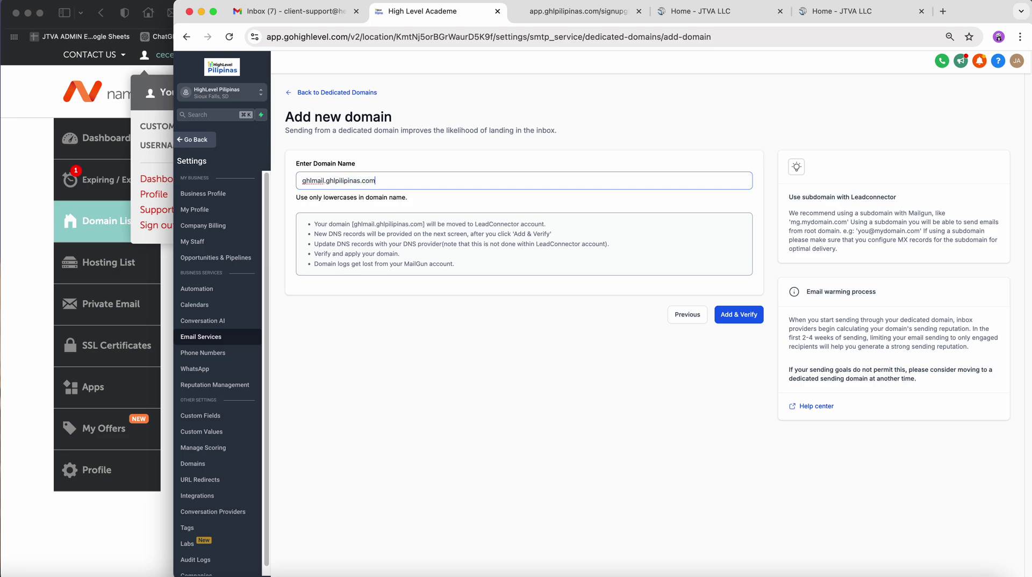
{"action": "key", "text": "super+a"}
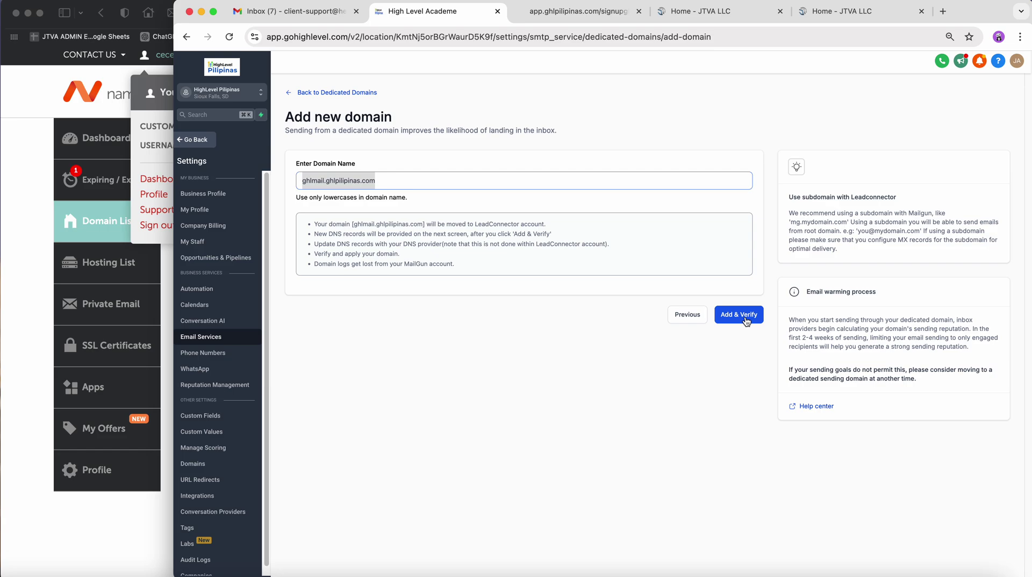
{"action": "left_click", "coordinate": [746, 319]}
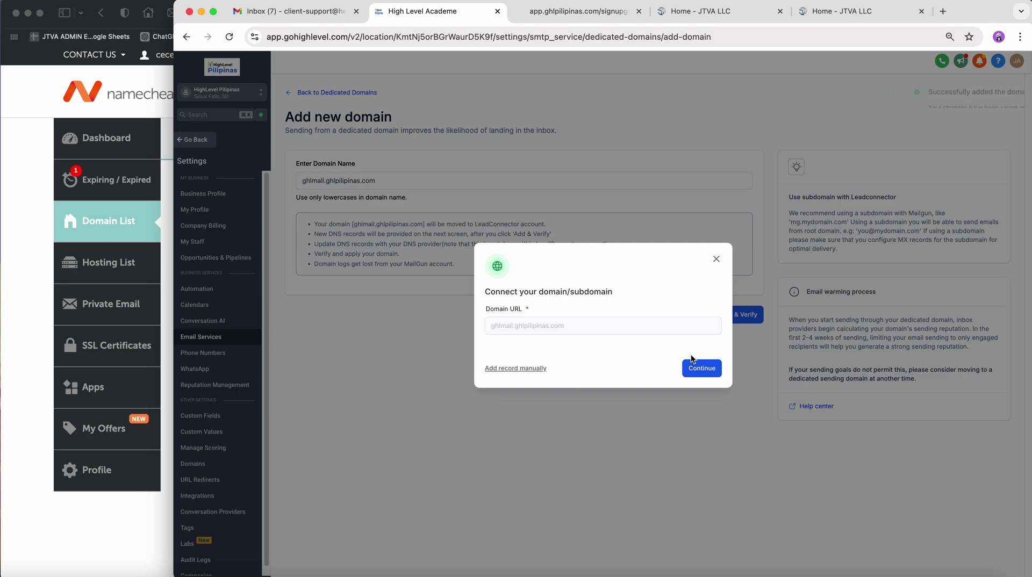
Step: Continue connecting ghlmail.ghlpilipinas.com to get the manual DNS records, with the Namecheap DNS page alongside
{"action": "left_click", "coordinate": [697, 371]}
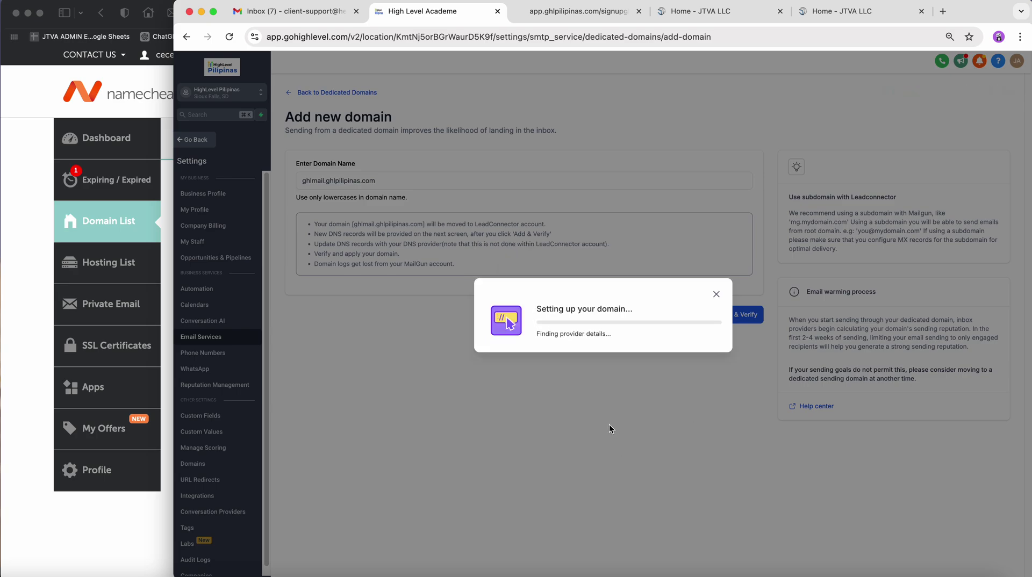
{"action": "left_click", "coordinate": [34, 275]}
{"action": "key", "text": "super+Tab"}
{"action": "left_click", "coordinate": [42, 272]}
{"action": "scroll", "coordinate": [608, 319], "scroll_direction": "down", "scroll_amount": 4}
{"action": "key", "text": "super+Tab"}
{"action": "key", "text": "super+Tab"}
{"action": "key", "text": "super+Tab"}
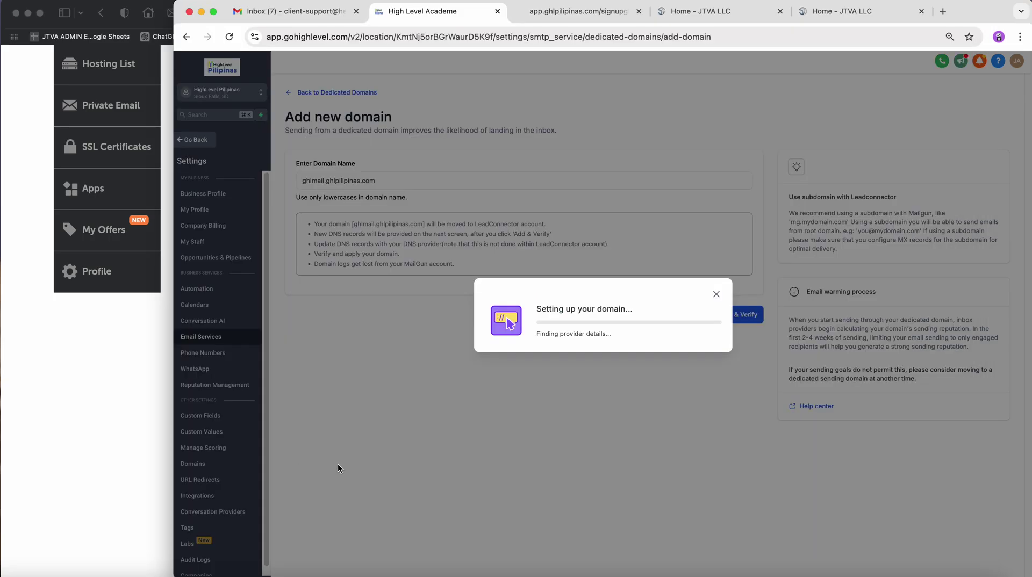
{"action": "key", "text": "super+Tab"}
{"action": "scroll", "coordinate": [578, 203], "scroll_direction": "up", "scroll_amount": 4}
{"action": "key", "text": "super+Tab"}
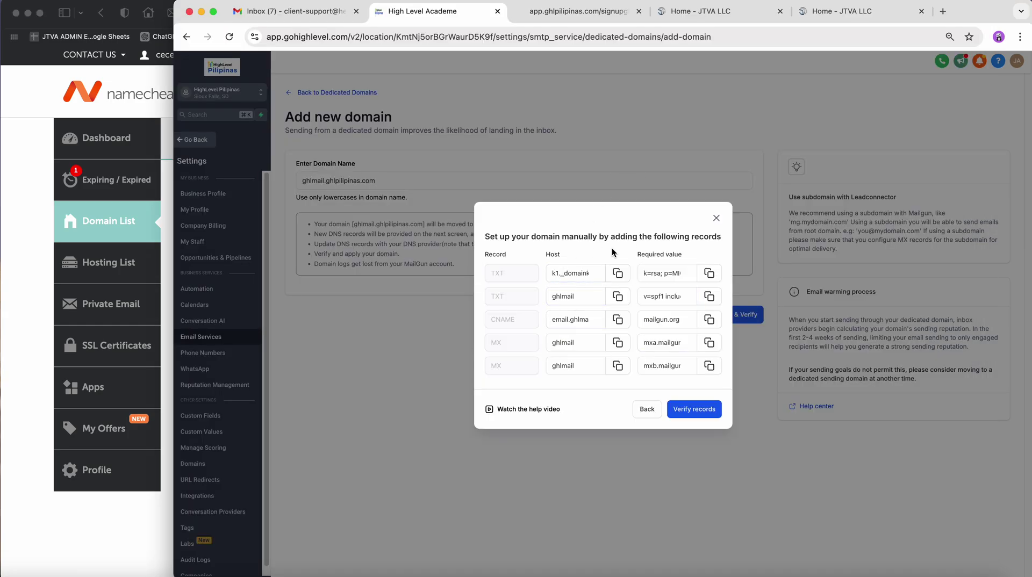
Step: Add a new TXT record in Namecheap with the DKIM host name pasted from HighLevel
{"action": "key", "text": "super+Tab"}
{"action": "scroll", "coordinate": [250, 375], "scroll_direction": "up", "scroll_amount": 2}
{"action": "scroll", "coordinate": [270, 268], "scroll_direction": "down", "scroll_amount": 1}
{"action": "scroll", "coordinate": [278, 231], "scroll_direction": "up", "scroll_amount": 5}
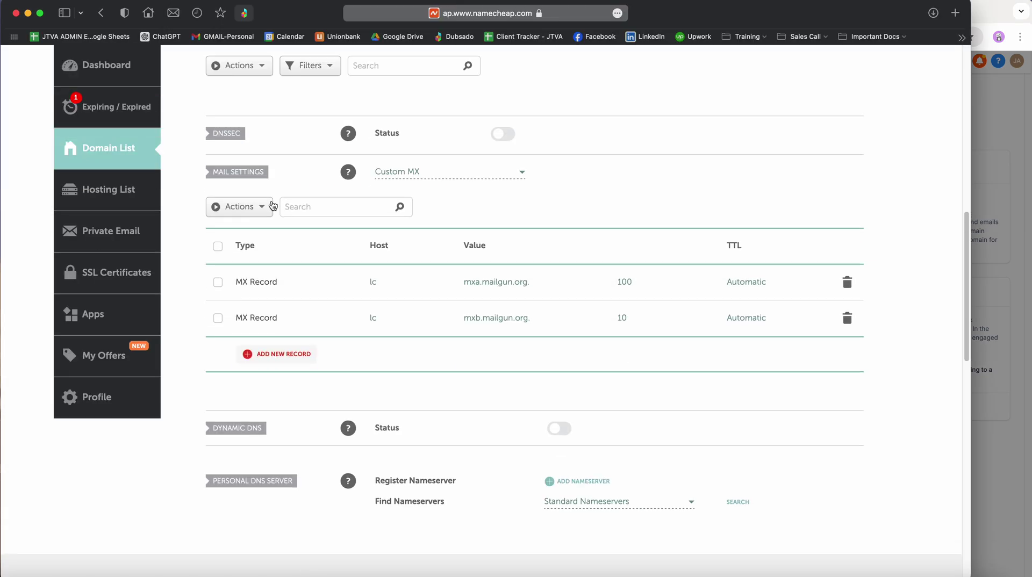
{"action": "scroll", "coordinate": [268, 224], "scroll_direction": "up", "scroll_amount": 1}
{"action": "left_click", "coordinate": [277, 201]}
{"action": "key", "text": "super+Tab"}
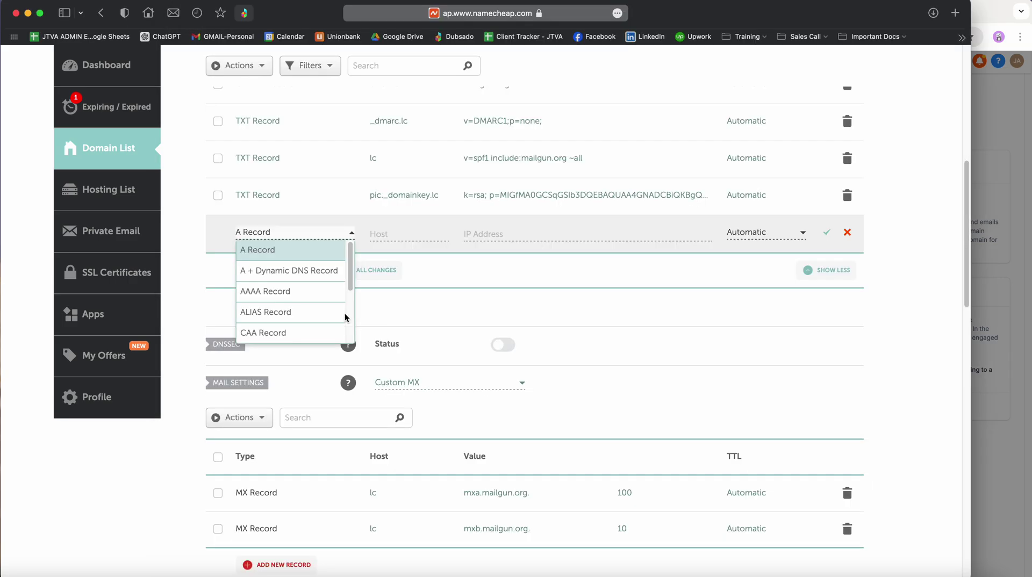
{"action": "scroll", "coordinate": [290, 301], "scroll_direction": "down", "scroll_amount": 3}
{"action": "left_click", "coordinate": [290, 309]}
{"action": "left_click", "coordinate": [401, 235]}
{"action": "type", "text": "_domainkey.ghlmail"}
Step: Fill the TXT record with the DKIM value copied from HighLevel and save it
{"action": "key", "text": "cmd+Tab"}
{"action": "left_click", "coordinate": [712, 278]}
{"action": "key", "text": "cmd+Tab"}
{"action": "left_click", "coordinate": [504, 233]}
{"action": "key", "text": "cmd+v"}
{"action": "left_click", "coordinate": [826, 233]}
Step: Add a ghlmail TXT record holding the SPF value copied from HighLevel
{"action": "key", "text": "cmd+Tab"}
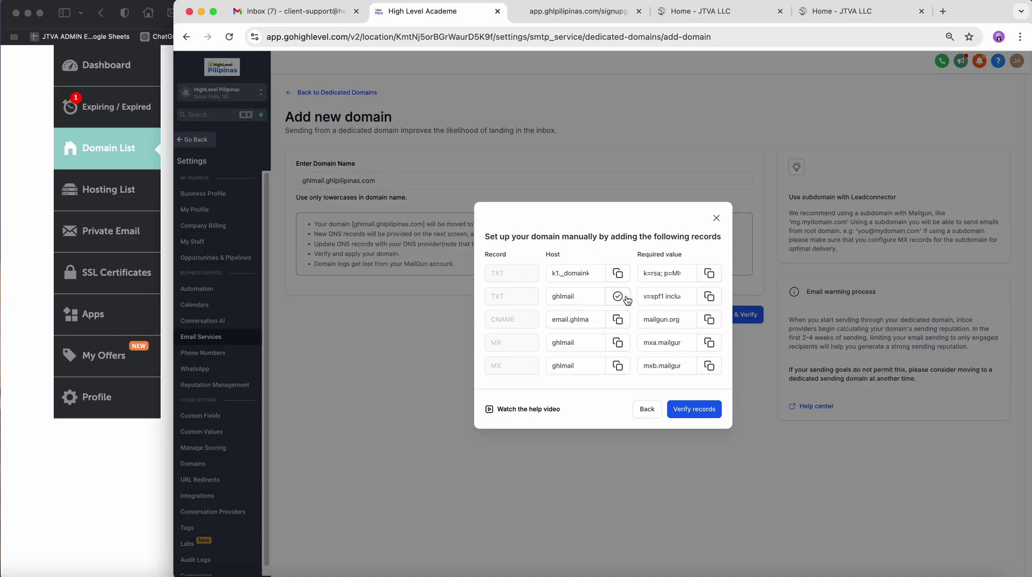
{"action": "left_click", "coordinate": [617, 296]}
{"action": "key", "text": "cmd+Tab"}
{"action": "left_click", "coordinate": [253, 269]}
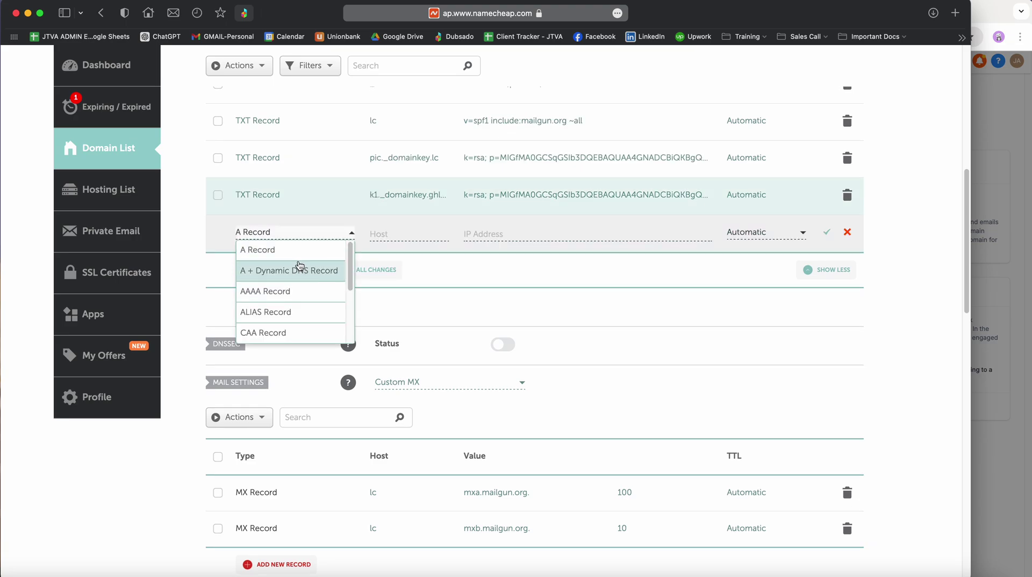
{"action": "scroll", "coordinate": [297, 268], "scroll_direction": "down", "scroll_amount": 10}
{"action": "scroll", "coordinate": [299, 215], "scroll_direction": "up", "scroll_amount": 10}
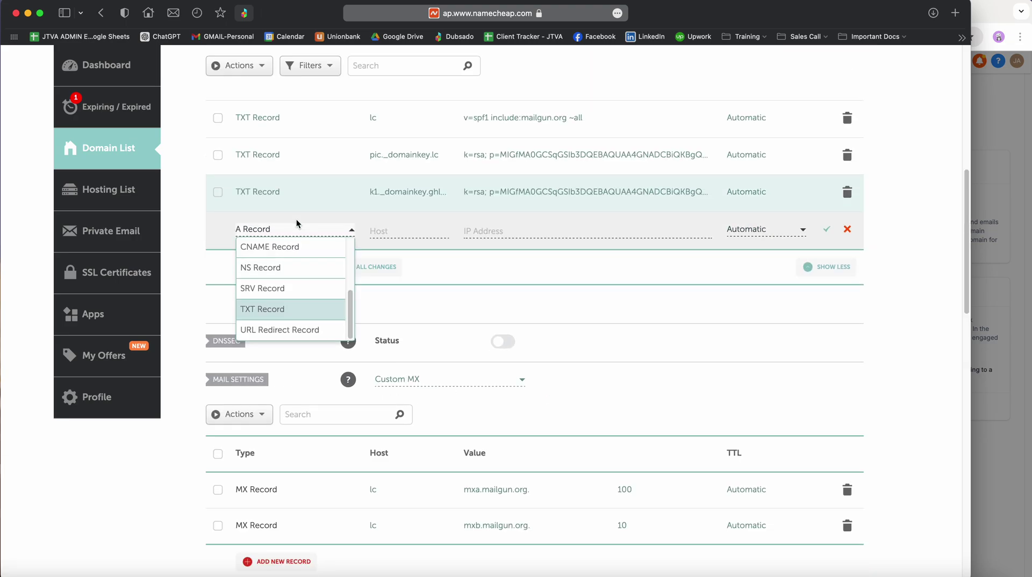
{"action": "left_click", "coordinate": [302, 305]}
{"action": "left_click", "coordinate": [412, 232]}
{"action": "key", "text": "super+v"}
{"action": "key", "text": "super+Tab"}
{"action": "left_click", "coordinate": [709, 296]}
{"action": "key", "text": "super+Tab"}
{"action": "left_click", "coordinate": [523, 230]}
{"action": "key", "text": "super+v"}
{"action": "left_click", "coordinate": [826, 226]}
Step: Add an email.ghlmail CNAME record pointing to mailgun.org
{"action": "key", "text": "super+Tab"}
{"action": "key", "text": "super+Tab"}
{"action": "left_click", "coordinate": [312, 267]}
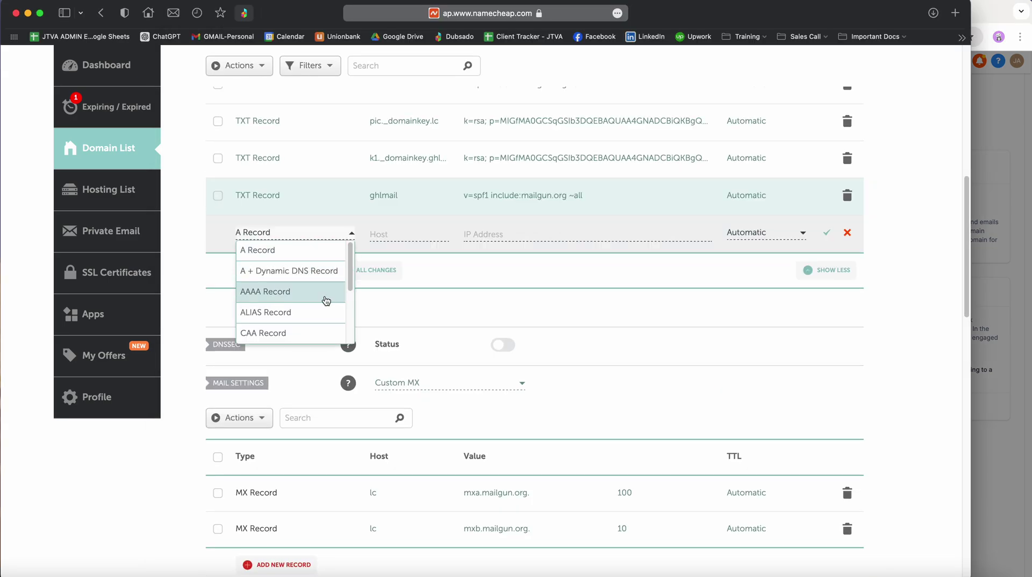
{"action": "scroll", "coordinate": [325, 299], "scroll_direction": "down", "scroll_amount": 3}
{"action": "left_click", "coordinate": [295, 252]}
{"action": "left_click", "coordinate": [408, 235]}
{"action": "type", "text": "email.ghlmail"}
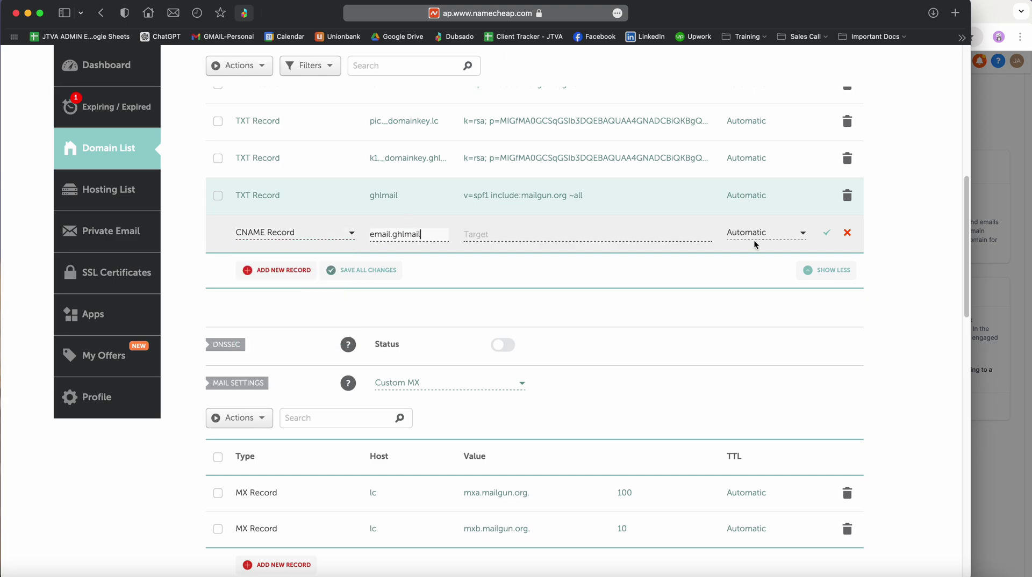
{"action": "key", "text": "super+Tab"}
{"action": "left_click", "coordinate": [704, 321]}
{"action": "key", "text": "super+Tab"}
{"action": "left_click", "coordinate": [543, 235]}
{"action": "key", "text": "super+v"}
{"action": "left_click", "coordinate": [829, 234]}
{"action": "key", "text": "super+Tab"}
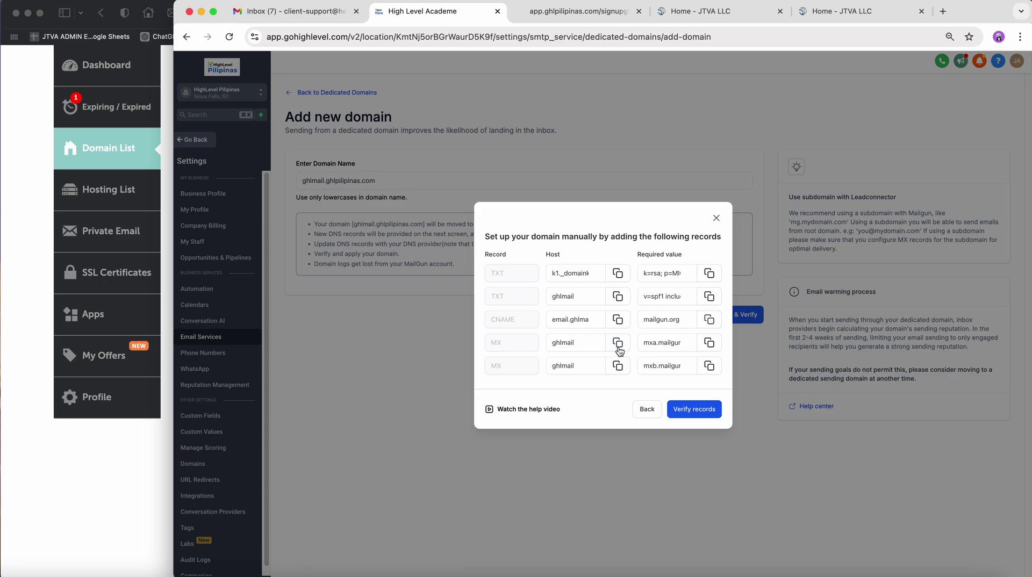
{"action": "key", "text": "super+Tab"}
{"action": "key", "text": "super+Tab"}
{"action": "key", "text": "super+Tab"}
{"action": "left_click", "coordinate": [419, 339]}
Step: Add a ghlmail MX record with mail server mxa.mailgun.org
{"action": "scroll", "coordinate": [294, 326], "scroll_direction": "down", "scroll_amount": 5}
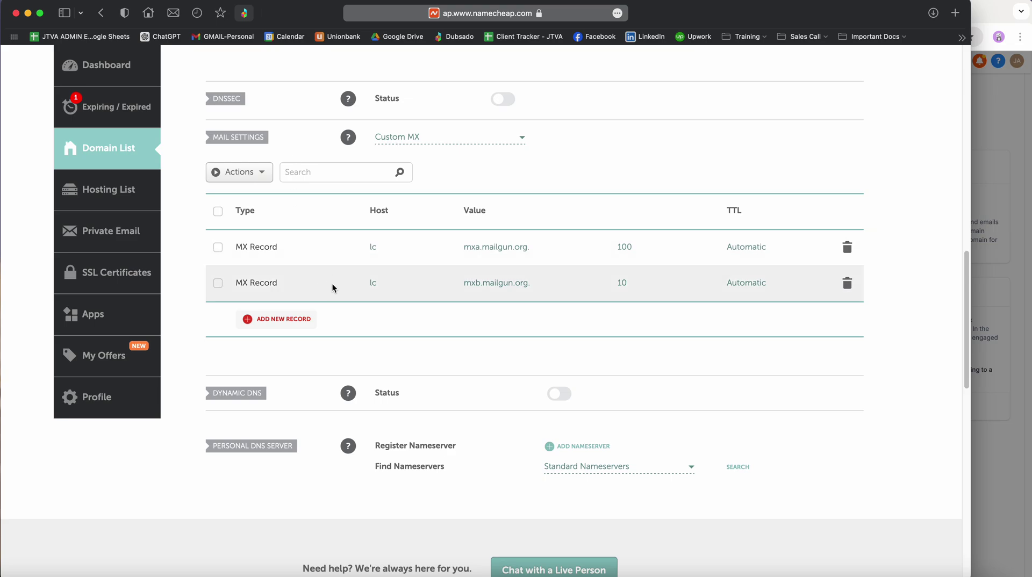
{"action": "left_click", "coordinate": [296, 317]}
{"action": "key", "text": "super+Tab"}
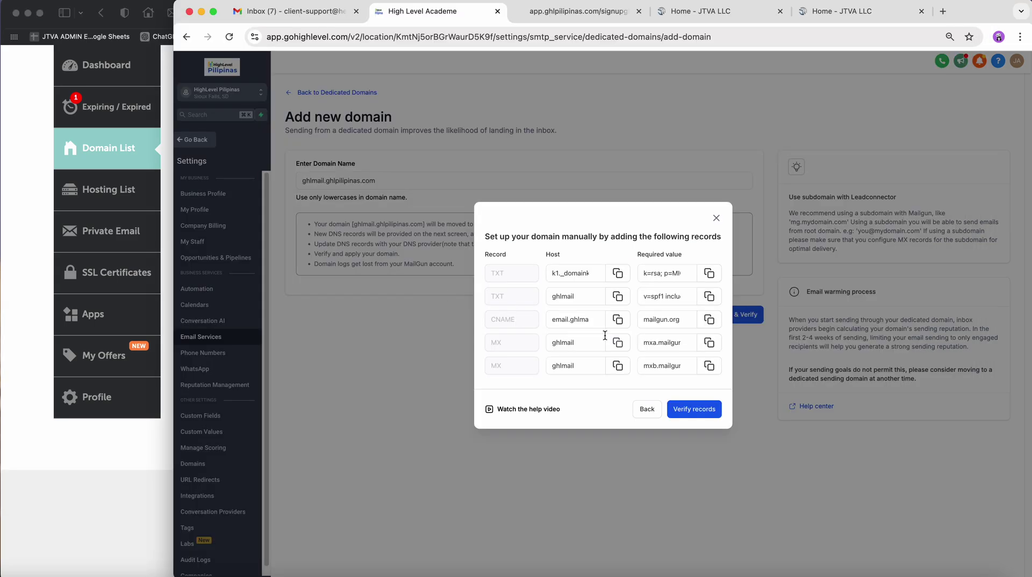
{"action": "key", "text": "super+Tab"}
{"action": "type", "text": "ghlmail"}
{"action": "key", "text": "super+Tab"}
{"action": "left_click", "coordinate": [709, 344]}
{"action": "key", "text": "super+Tab"}
{"action": "left_click", "coordinate": [611, 237]}
{"action": "key", "text": "super+v"}
Step: Give the mxa MX record priority 10 and save it
{"action": "key", "text": "super+Tab"}
{"action": "key", "text": "super+Tab"}
{"action": "left_click", "coordinate": [694, 235]}
{"action": "type", "text": "1-"}
{"action": "key", "text": "BackSpace"}
{"action": "type", "text": "0"}
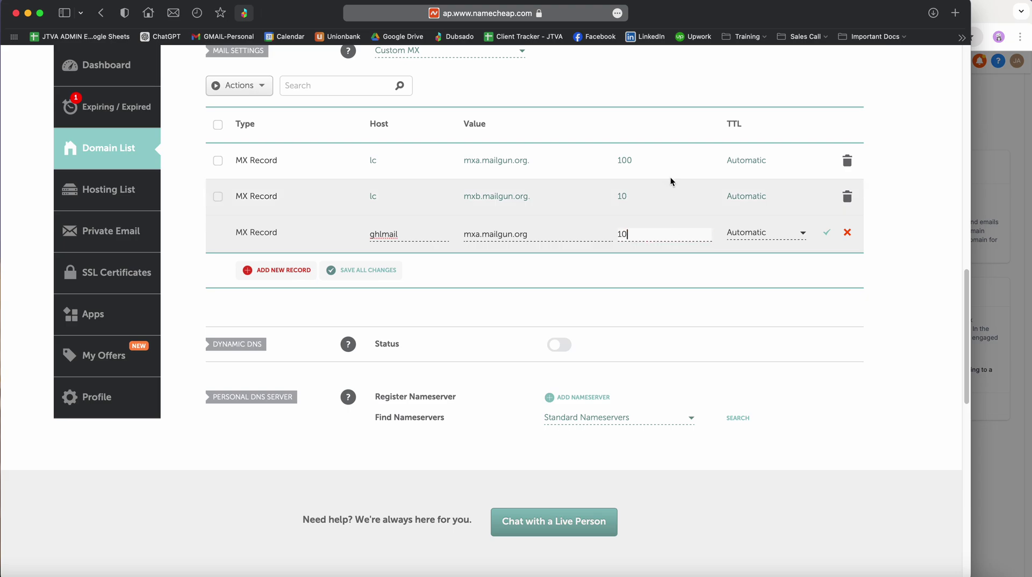
{"action": "left_click", "coordinate": [647, 161]}
{"action": "key", "text": "BackSpace"}
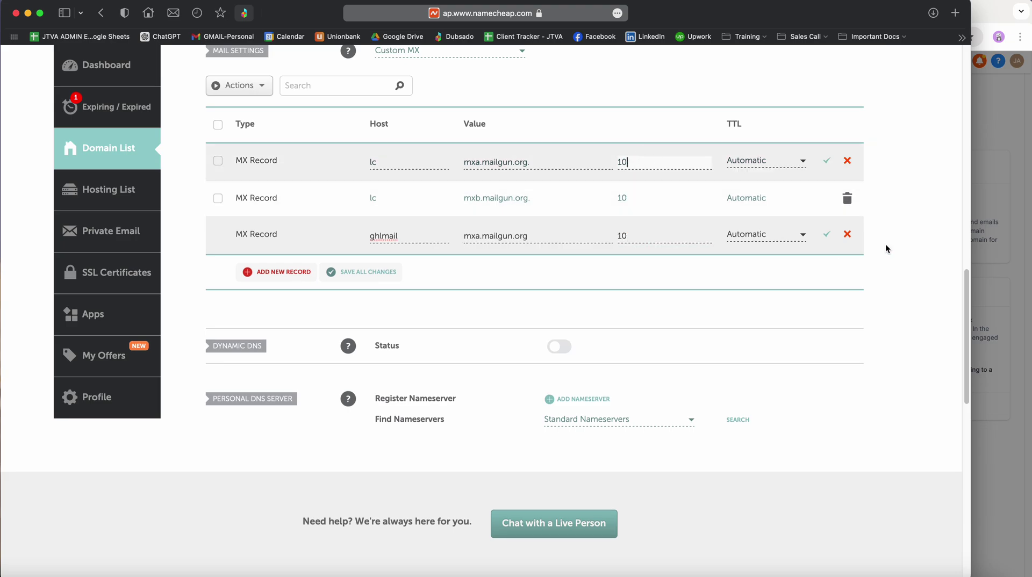
{"action": "left_click", "coordinate": [827, 234]}
Step: Add a second MX record with host ghlmail
{"action": "key", "text": "super+Tab"}
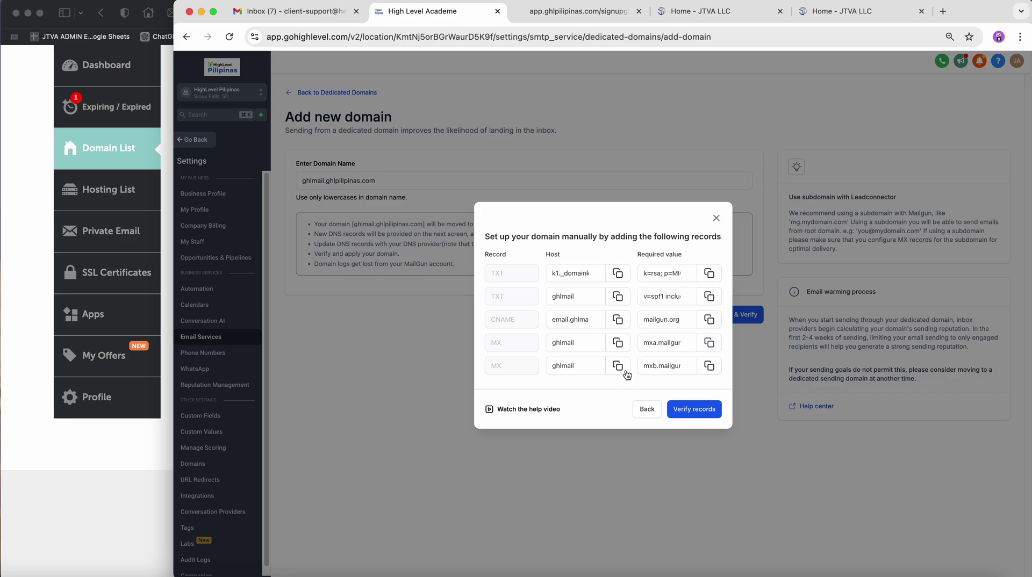
{"action": "left_click", "coordinate": [617, 366]}
{"action": "key", "text": "super+Tab"}
{"action": "left_click", "coordinate": [291, 274]}
{"action": "key", "text": "super+v"}
{"action": "key", "text": "super+Tab"}
{"action": "left_click", "coordinate": [620, 365]}
{"action": "key", "text": "super+Tab"}
{"action": "left_click", "coordinate": [538, 213]}
Step: Point the second MX record to mxb.mailgun.org, save it, and verify records in HighLevel
{"action": "key", "text": "super+Tab"}
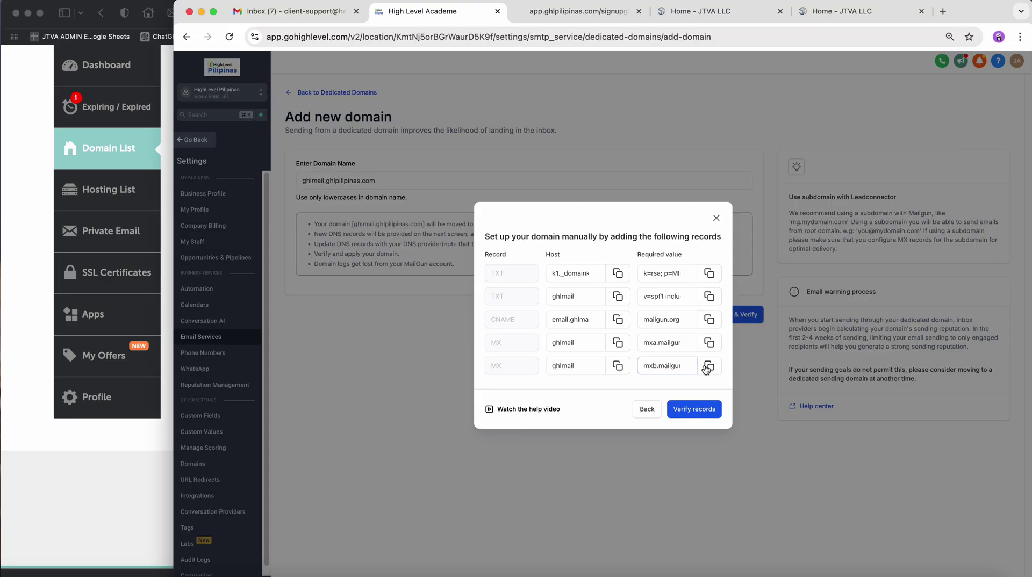
{"action": "left_click", "coordinate": [708, 366]}
{"action": "key", "text": "super+Tab"}
{"action": "left_click", "coordinate": [625, 217]}
{"action": "double_click", "coordinate": [532, 215]}
{"action": "key", "text": "super+v"}
{"action": "left_click", "coordinate": [631, 215]}
{"action": "type", "text": "1"}
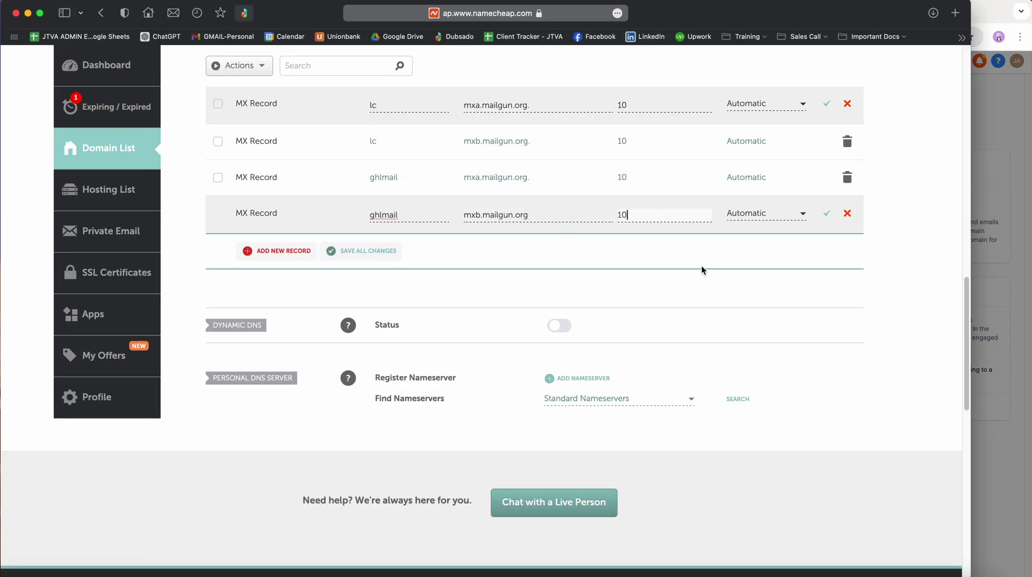
{"action": "left_click", "coordinate": [823, 217]}
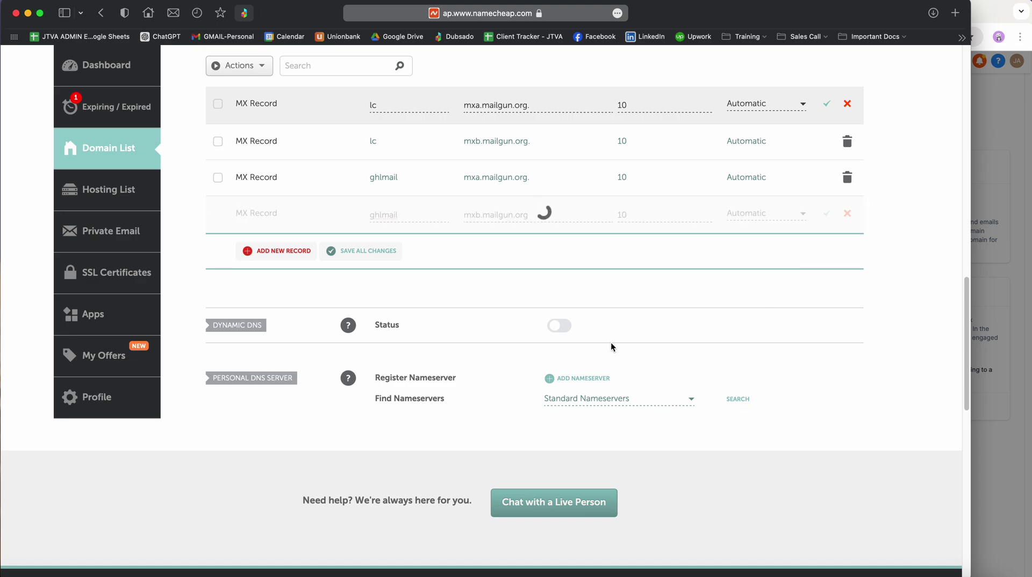
{"action": "key", "text": "super+Tab"}
{"action": "left_click", "coordinate": [698, 412]}
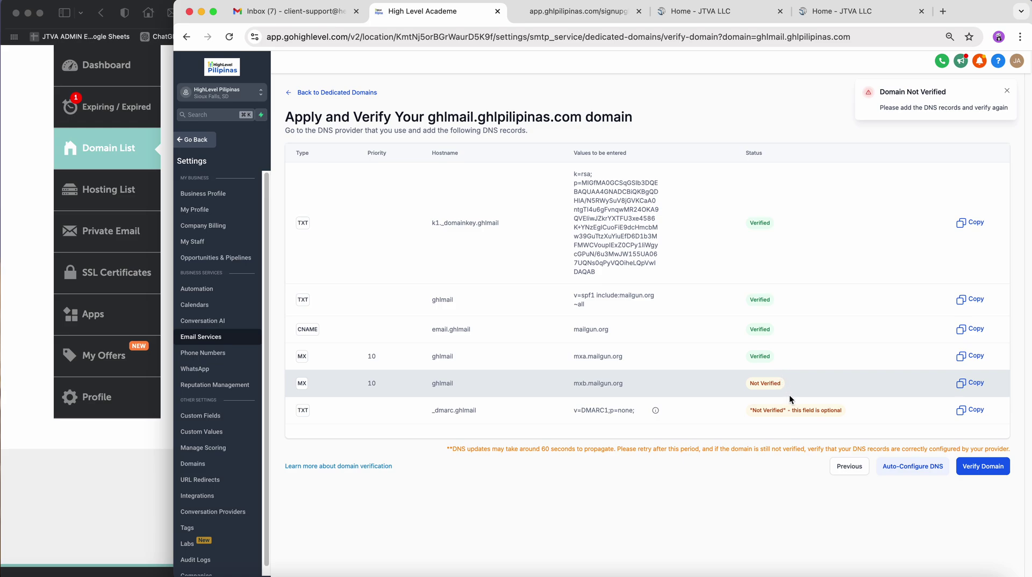
Step: Review the unverified mxb MX and _dmarc.ghlmail rows, then re-run domain verification
{"action": "left_click_drag", "start_coordinate": [839, 413], "coordinate": [741, 384]}
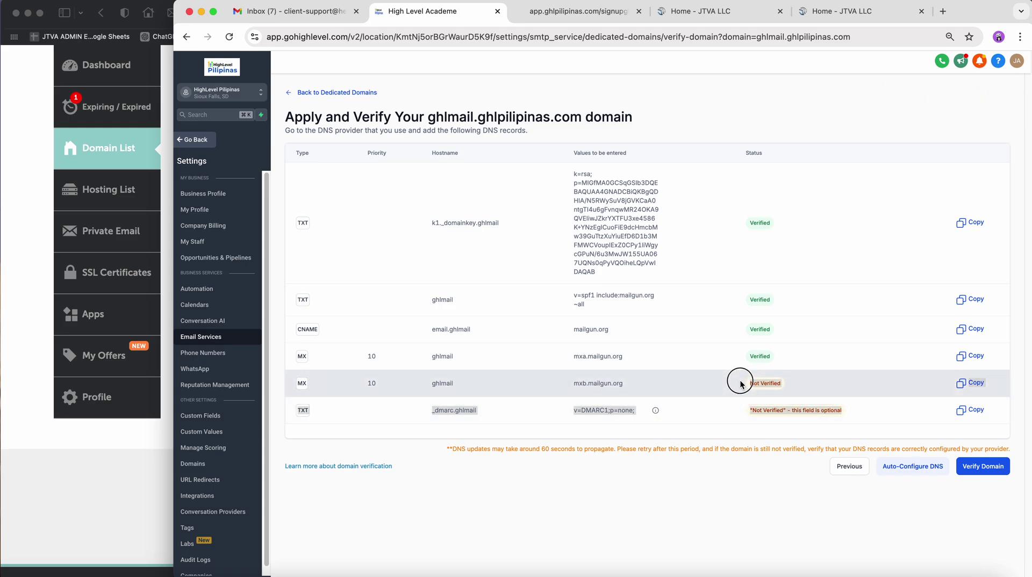
{"action": "left_click_drag", "start_coordinate": [435, 415], "coordinate": [520, 421]}
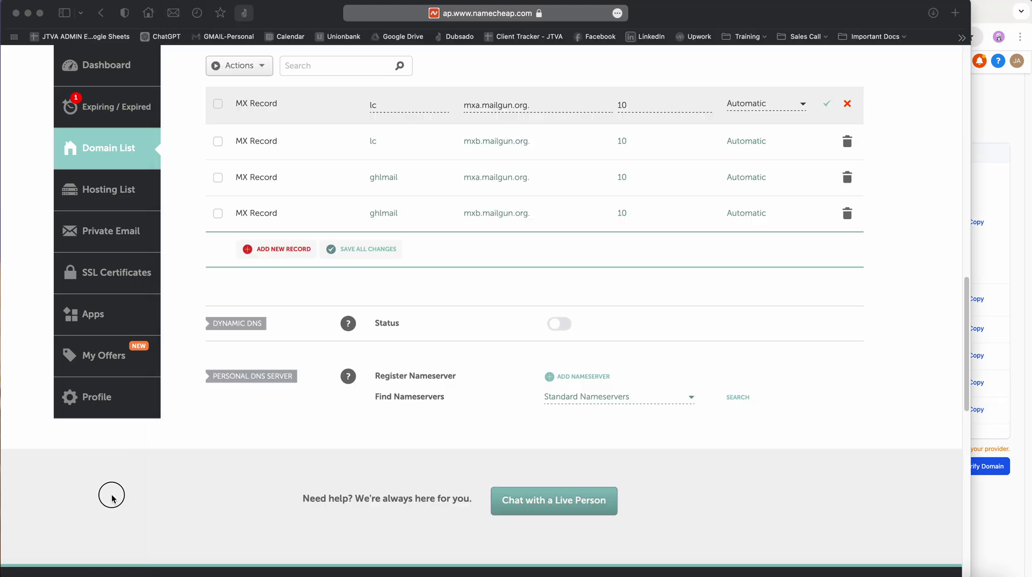
{"action": "scroll", "coordinate": [463, 345], "scroll_direction": "up", "scroll_amount": 5}
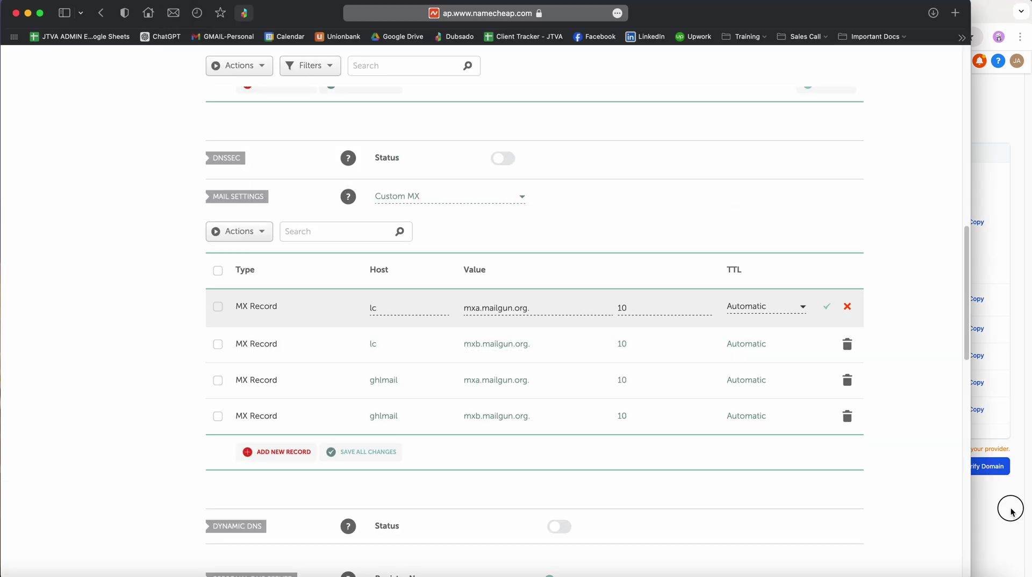
{"action": "left_click", "coordinate": [1010, 512]}
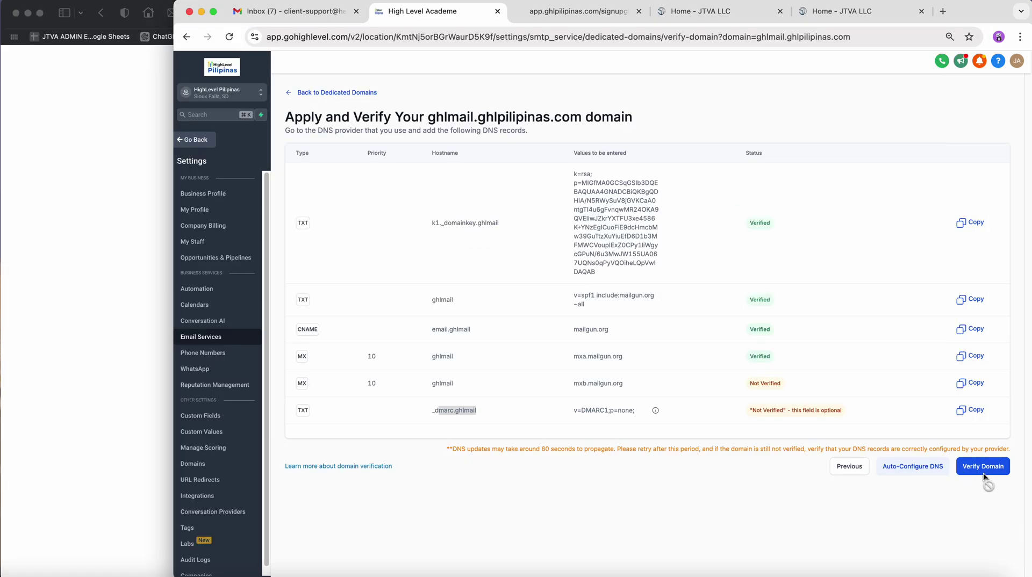
{"action": "left_click", "coordinate": [982, 472]}
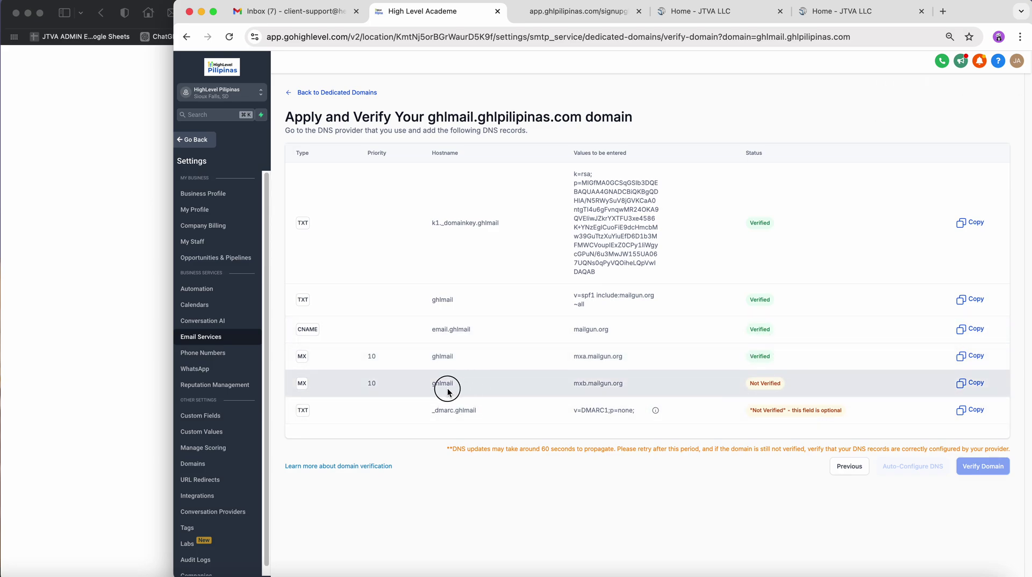
Step: Point the ghlmail MX record to mxb.mailgun.org and save the lc mxa record at priority 100
{"action": "left_click", "coordinate": [167, 380]}
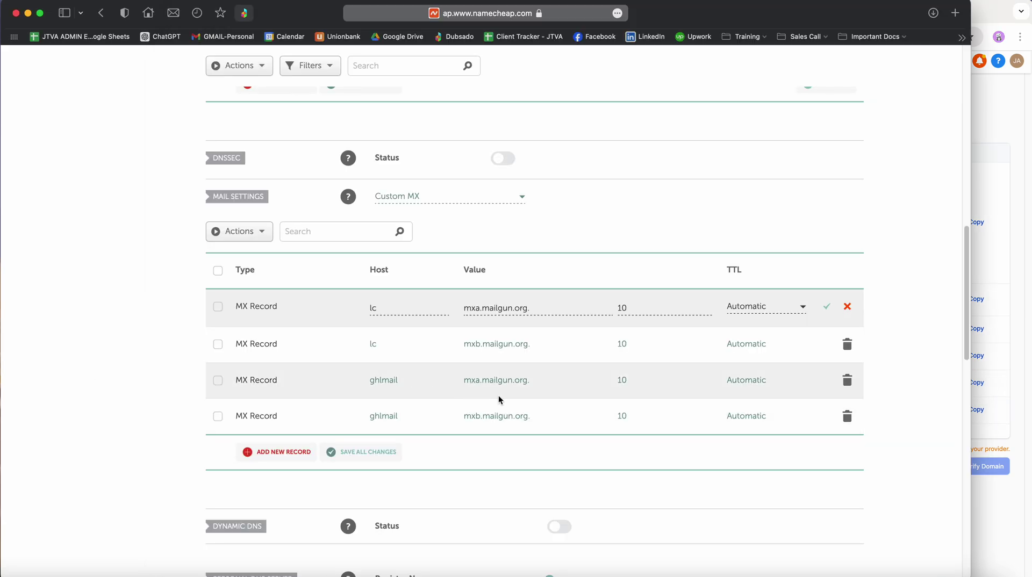
{"action": "left_click", "coordinate": [994, 395]}
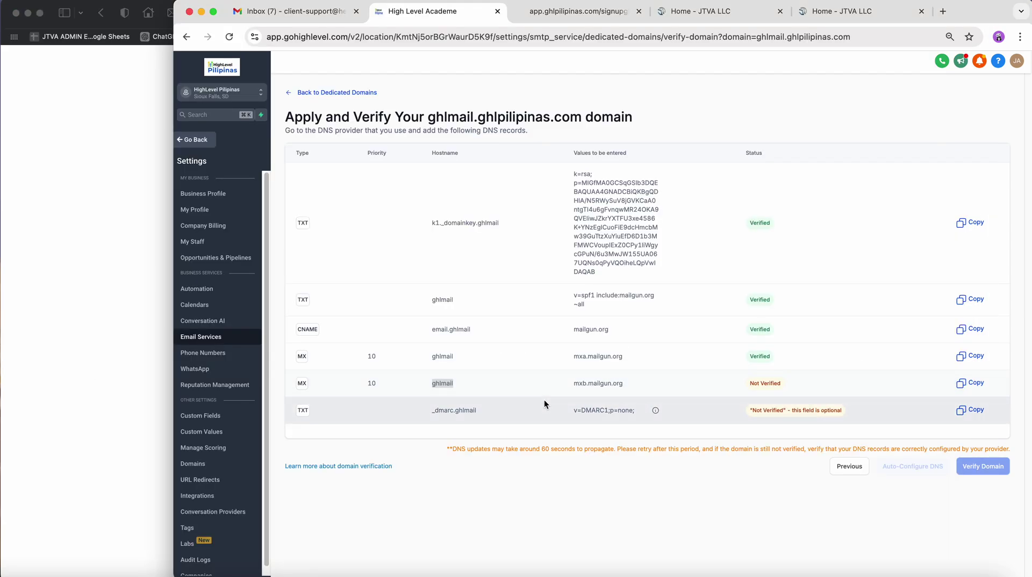
{"action": "double_click", "coordinate": [637, 385]}
{"action": "key", "text": "super+Tab"}
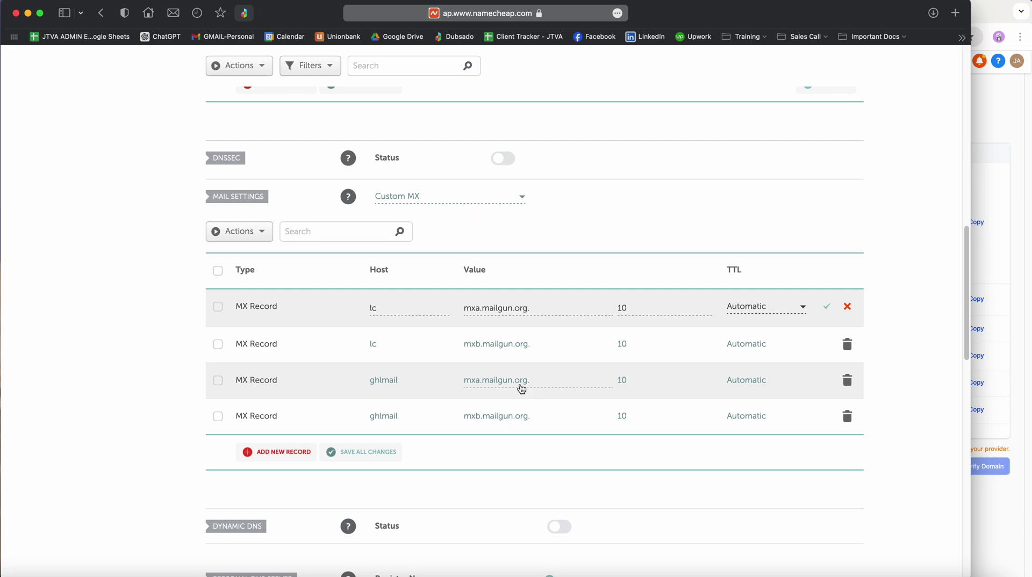
{"action": "double_click", "coordinate": [497, 380]}
{"action": "left_click", "coordinate": [541, 383]}
{"action": "key", "text": "super+a"}
{"action": "key", "text": "super+v"}
{"action": "key", "text": "super+Tab"}
{"action": "key", "text": "super+Tab"}
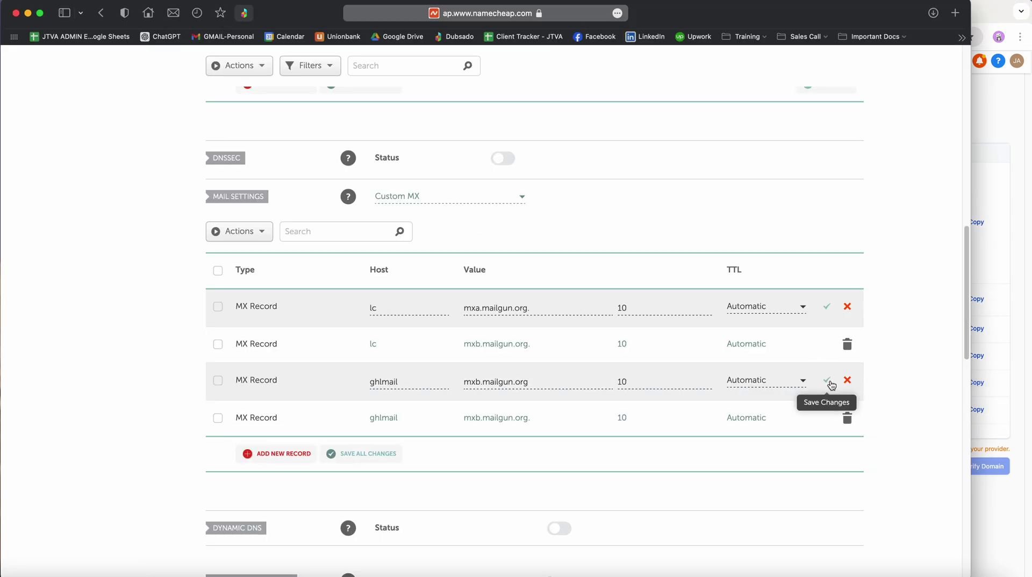
{"action": "left_click", "coordinate": [826, 381]}
{"action": "left_click", "coordinate": [826, 307]}
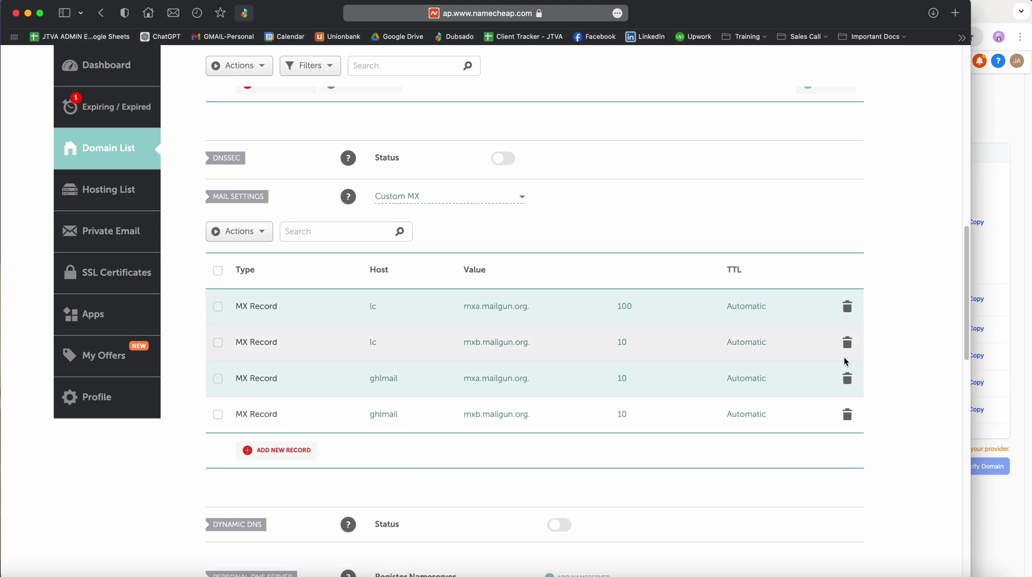
Step: Copy the DMARC value v=DMARC1;p=none; from HighLevel and add a new TXT record in Namecheap
{"action": "key", "text": "super+Tab"}
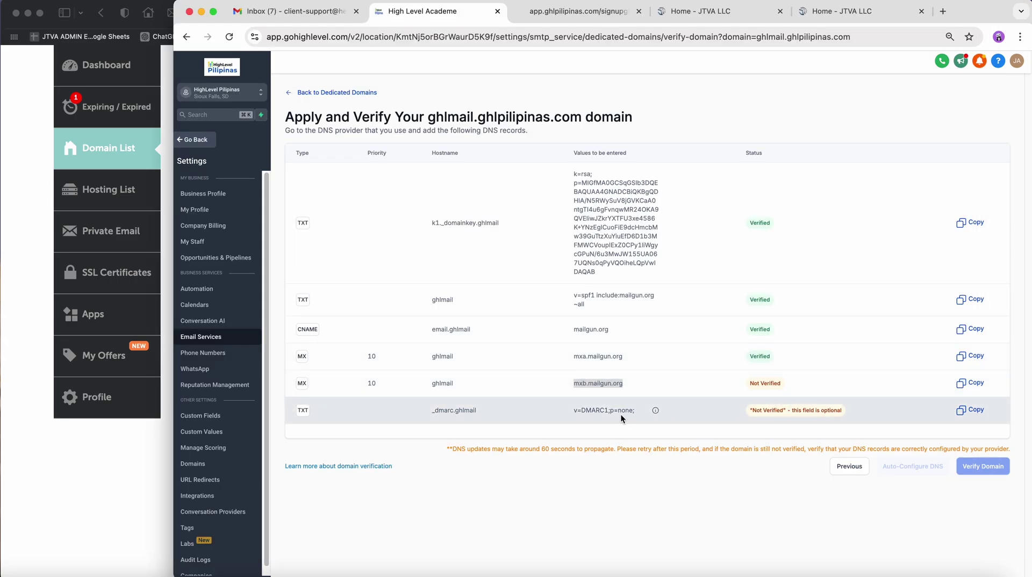
{"action": "left_click_drag", "start_coordinate": [637, 411], "coordinate": [567, 414]}
{"action": "left_click", "coordinate": [960, 413]}
{"action": "key", "text": "super+Tab"}
{"action": "scroll", "coordinate": [317, 298], "scroll_direction": "down", "scroll_amount": 3}
{"action": "left_click", "coordinate": [288, 525]}
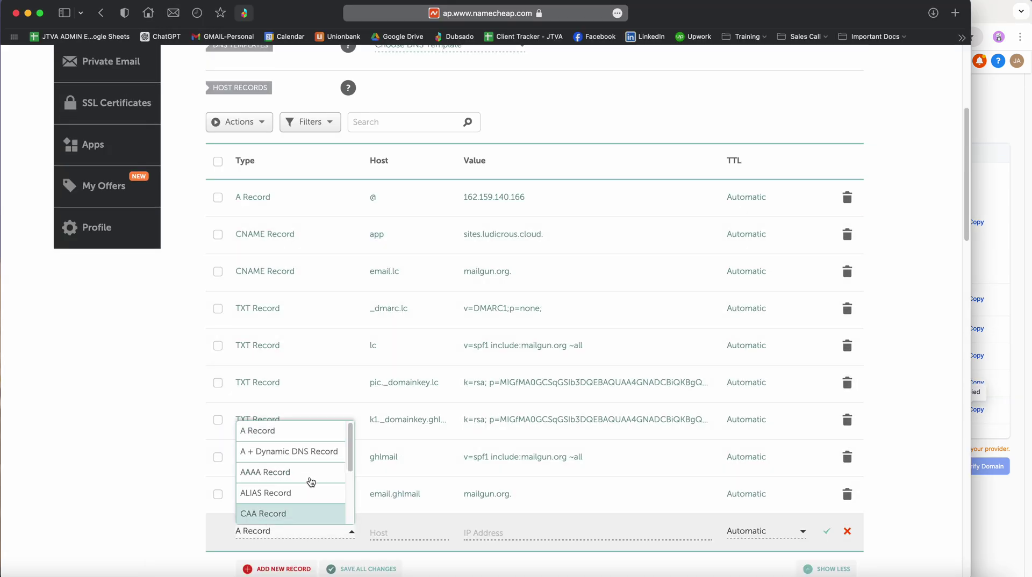
{"action": "scroll", "coordinate": [309, 479], "scroll_direction": "down", "scroll_amount": 5}
{"action": "left_click", "coordinate": [263, 273]}
Step: Put v=DMARC1;p=none; into the new TXT record's Value field instead of its host, and confirm it
{"action": "left_click", "coordinate": [428, 317]}
{"action": "key", "text": "super+v"}
{"action": "key", "text": "super+z"}
{"action": "left_click", "coordinate": [507, 311]}
{"action": "key", "text": "super+v"}
{"action": "key", "text": "super+Tab"}
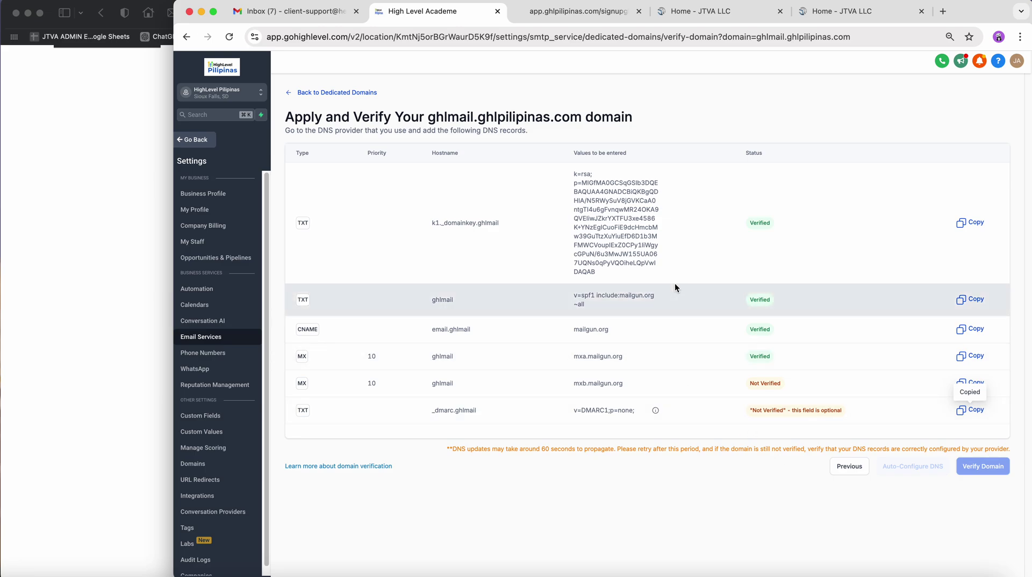
{"action": "key", "text": "super+Tab"}
{"action": "left_click", "coordinate": [828, 313]}
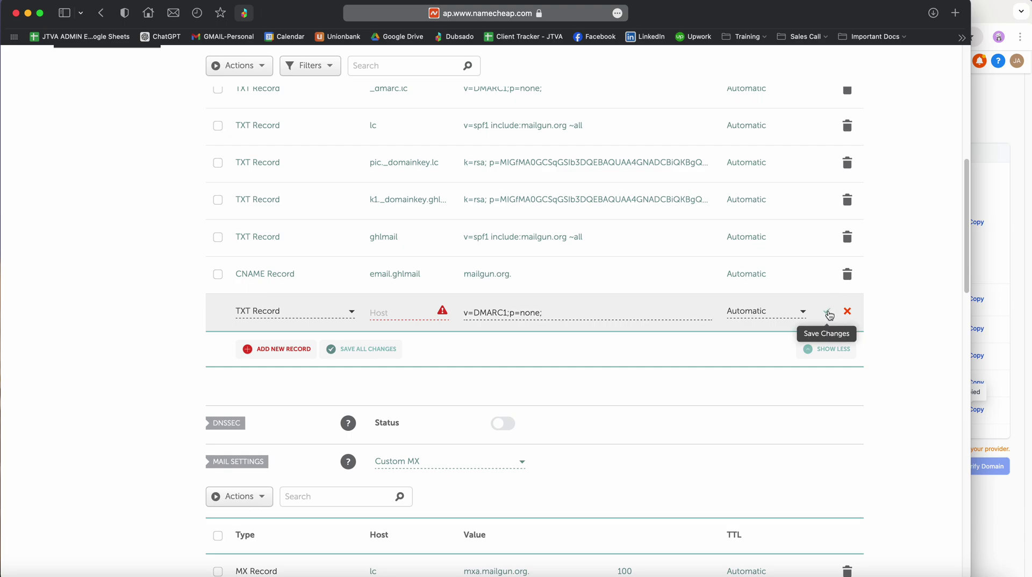
{"action": "left_click", "coordinate": [981, 469]}
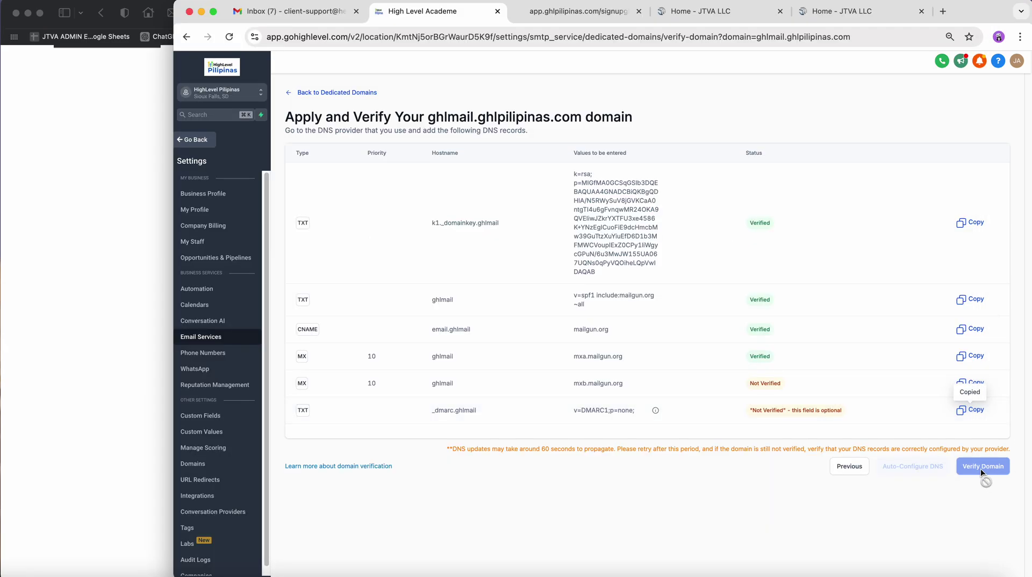